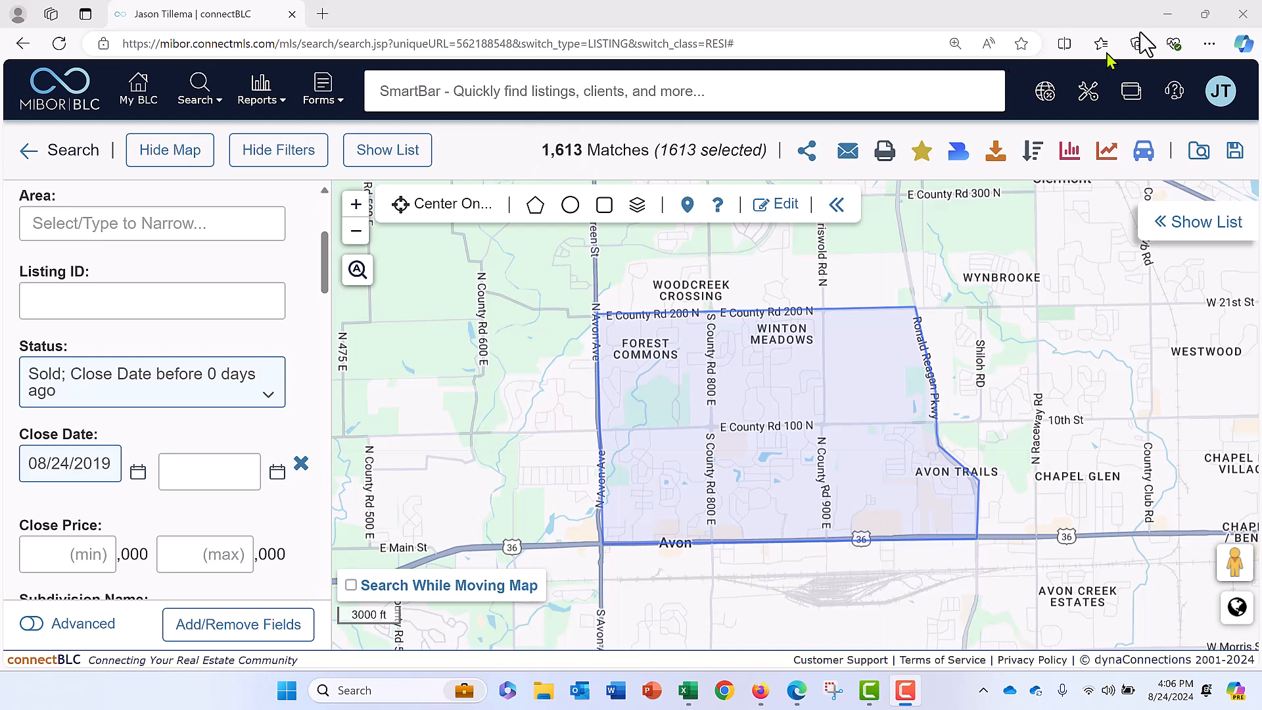
Step: Switch to the Book2 workbook in Excel and look over the sold listings' dates and prices on the Simple MC sheet
{"action": "left_click", "coordinate": [1167, 23]}
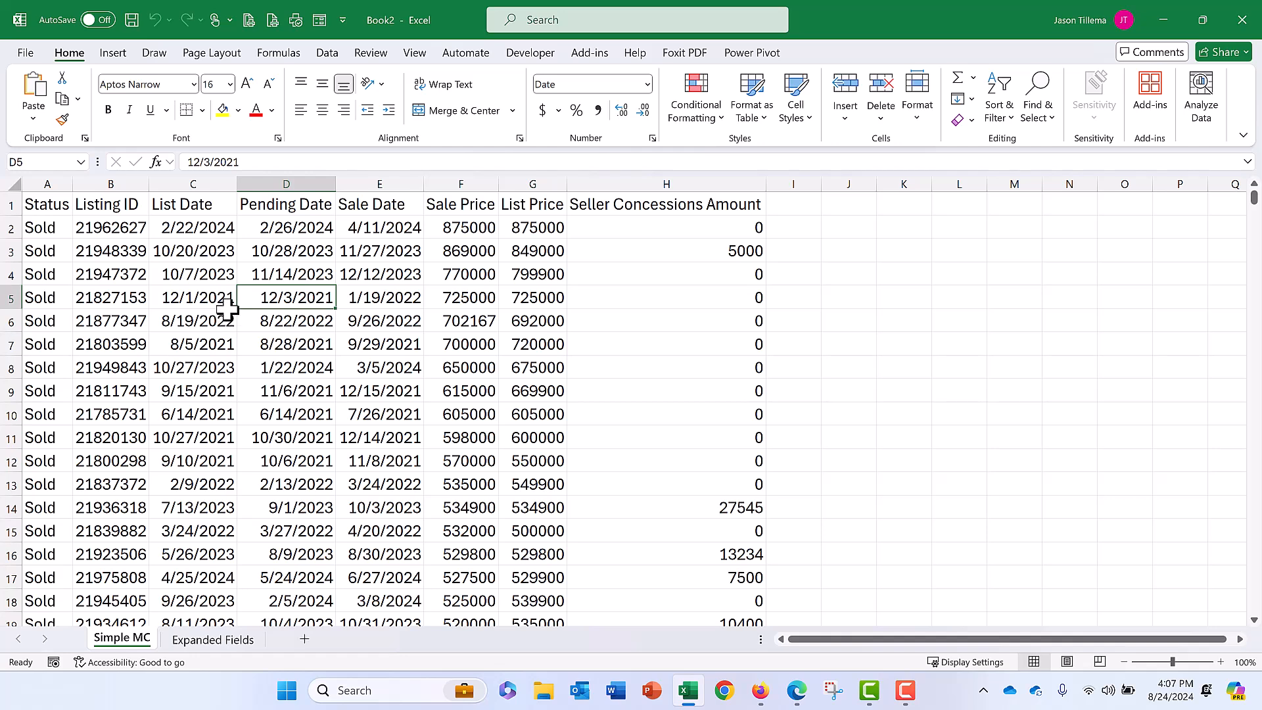
{"action": "left_click", "coordinate": [309, 413]}
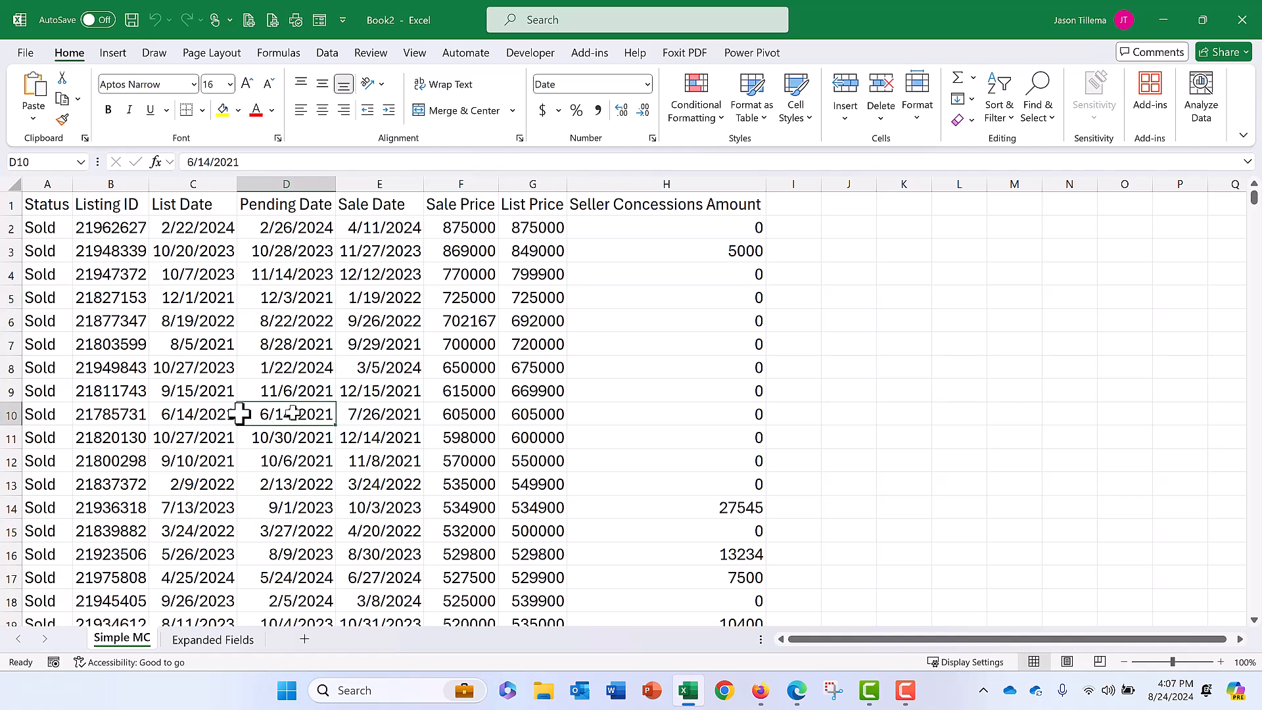
{"action": "left_click", "coordinate": [161, 342]}
{"action": "left_click", "coordinate": [454, 311]}
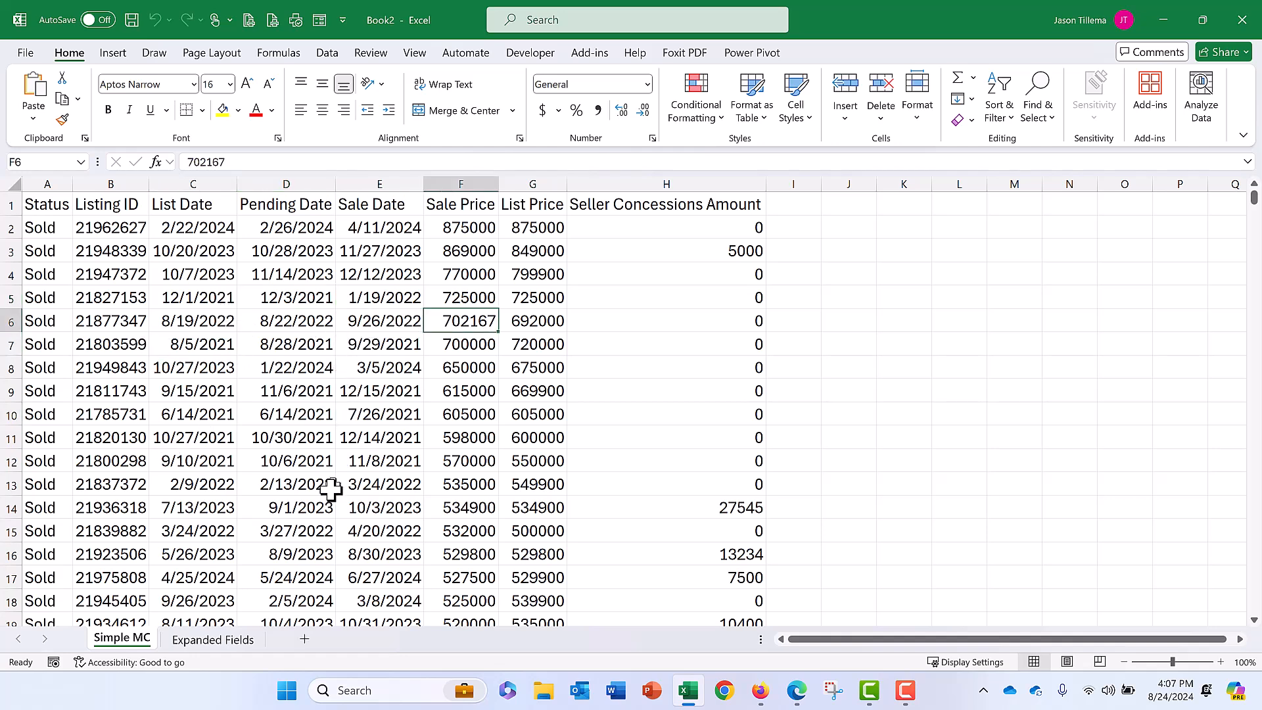
{"action": "left_click", "coordinate": [329, 487]}
{"action": "left_click", "coordinate": [304, 336]}
{"action": "left_click", "coordinate": [363, 478]}
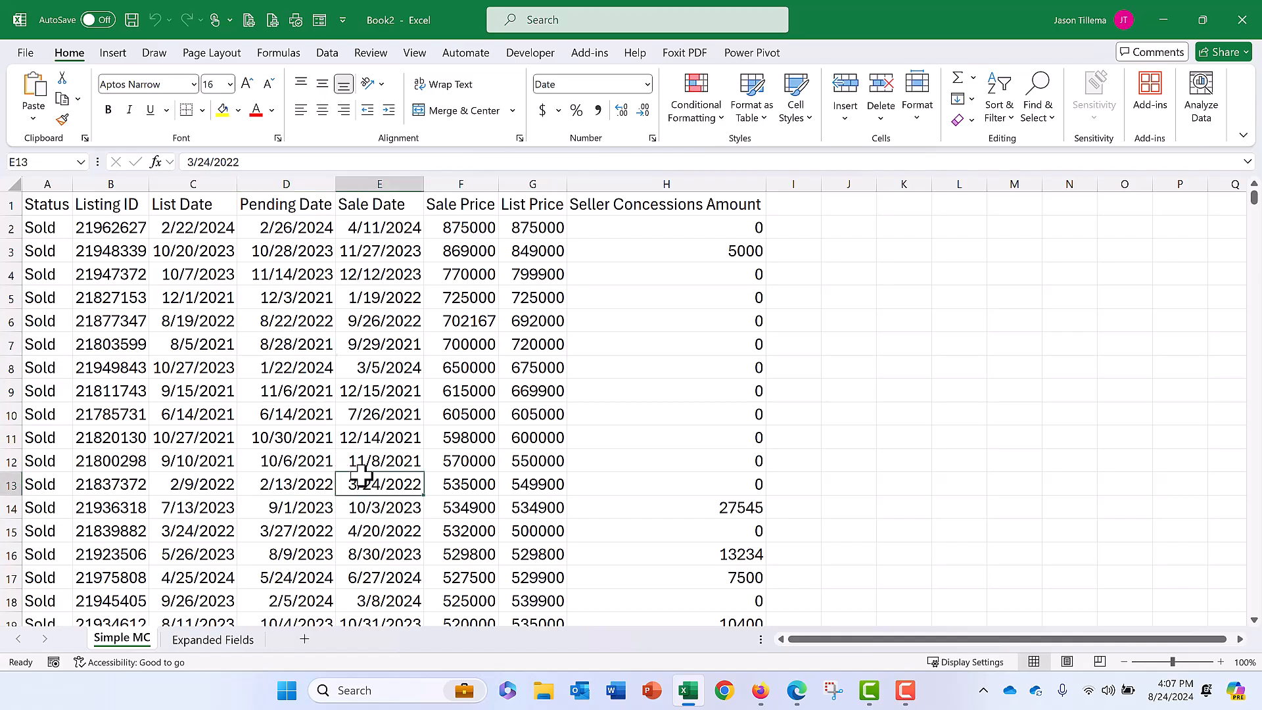
{"action": "left_click", "coordinate": [111, 481]}
{"action": "left_click", "coordinate": [272, 329]}
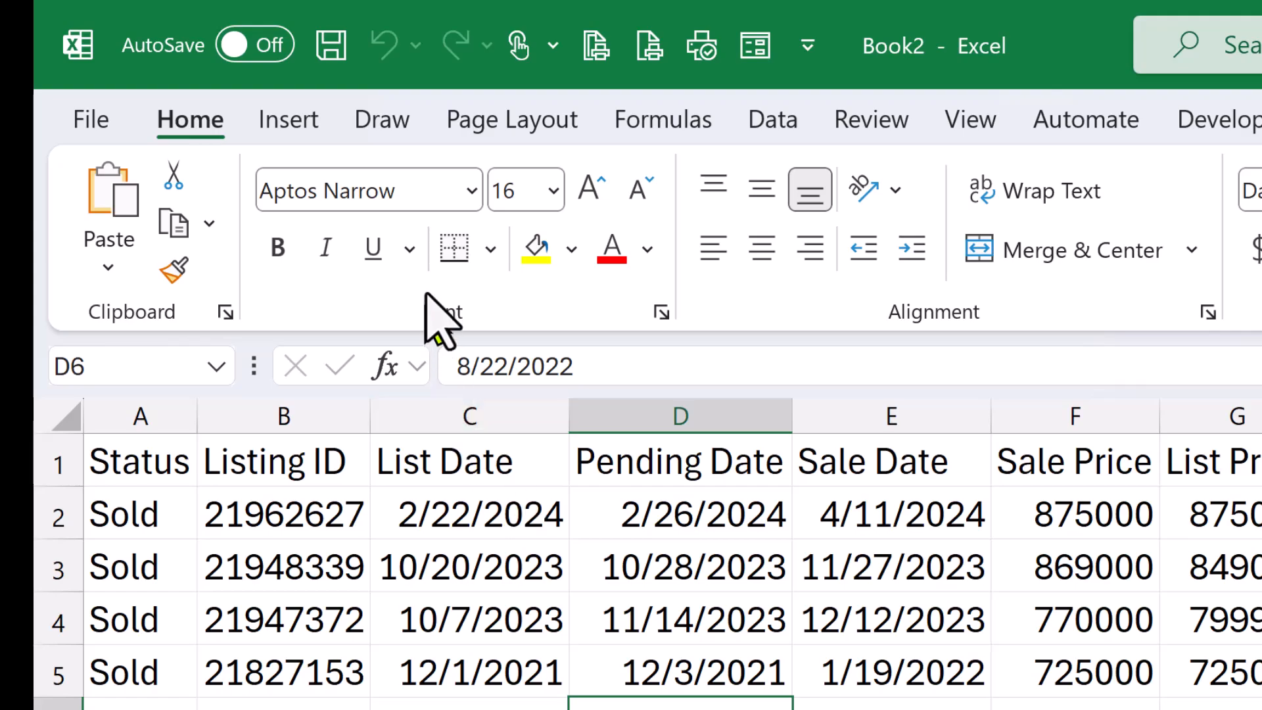
Step: Insert a PivotChart on a new worksheet from the Simple MC data range A1:H1614
{"action": "left_click", "coordinate": [297, 128]}
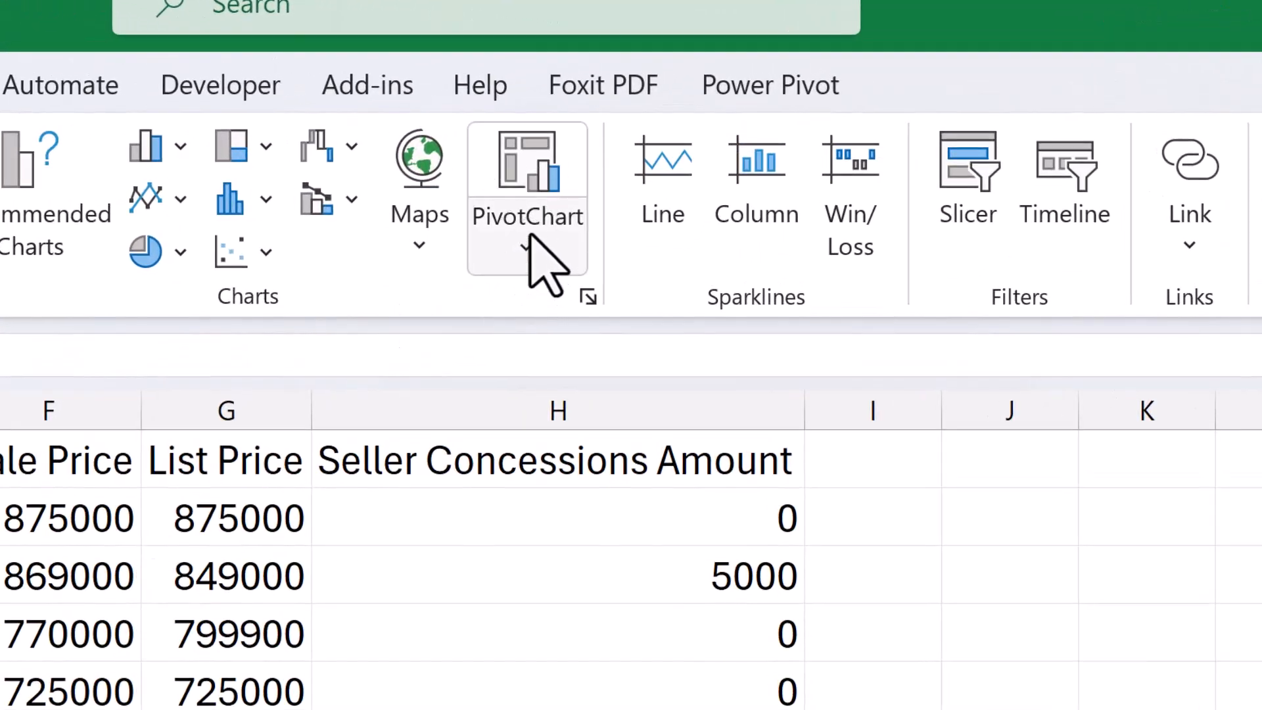
{"action": "left_click", "coordinate": [529, 235]}
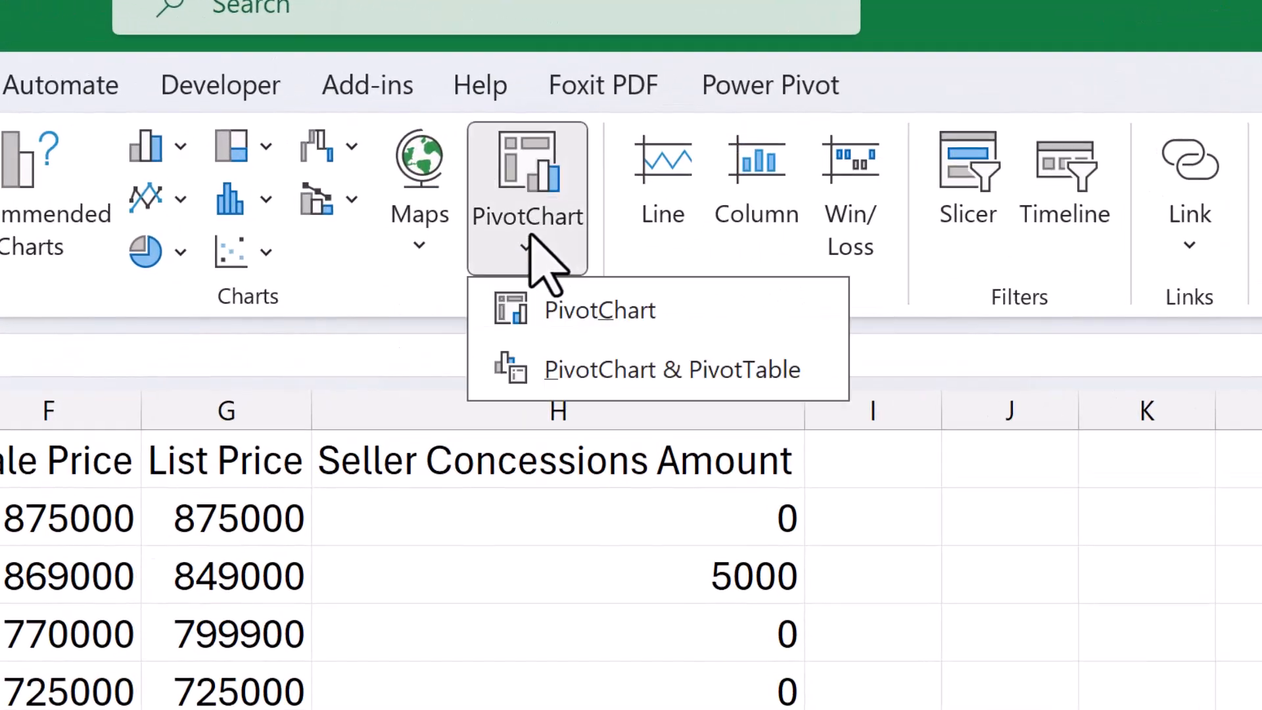
{"action": "left_click", "coordinate": [544, 308]}
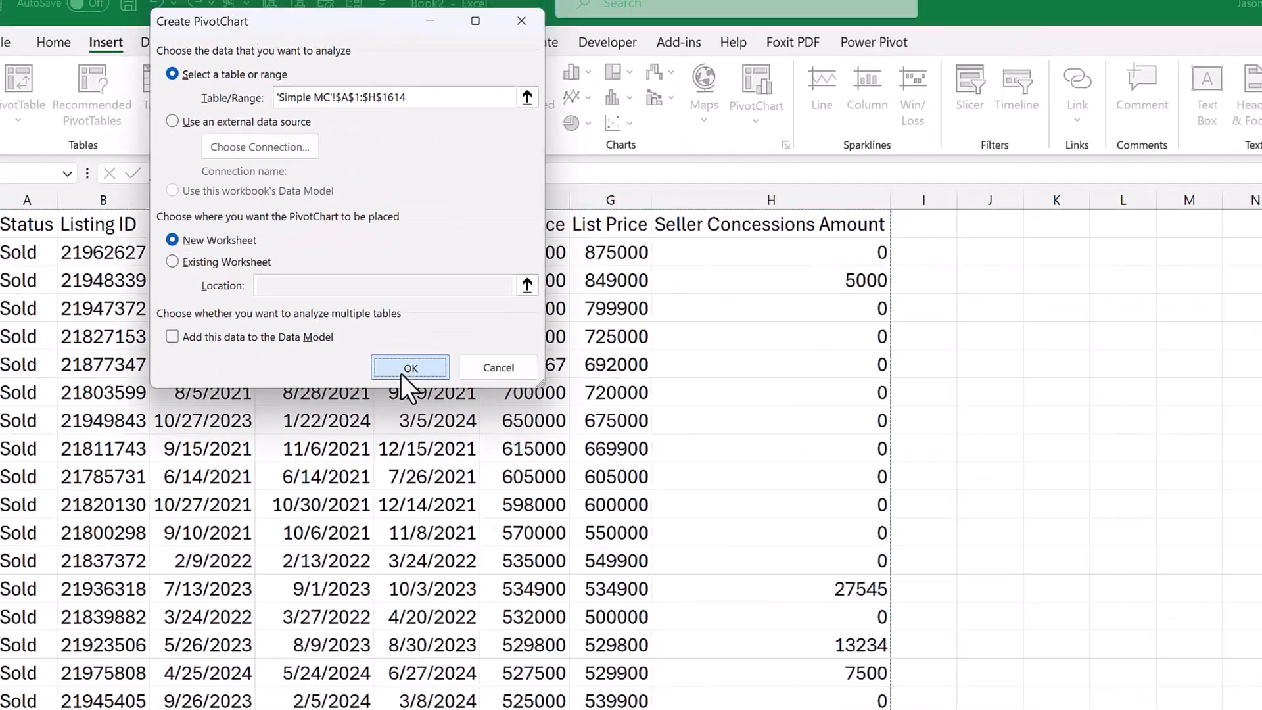
{"action": "left_click", "coordinate": [410, 367]}
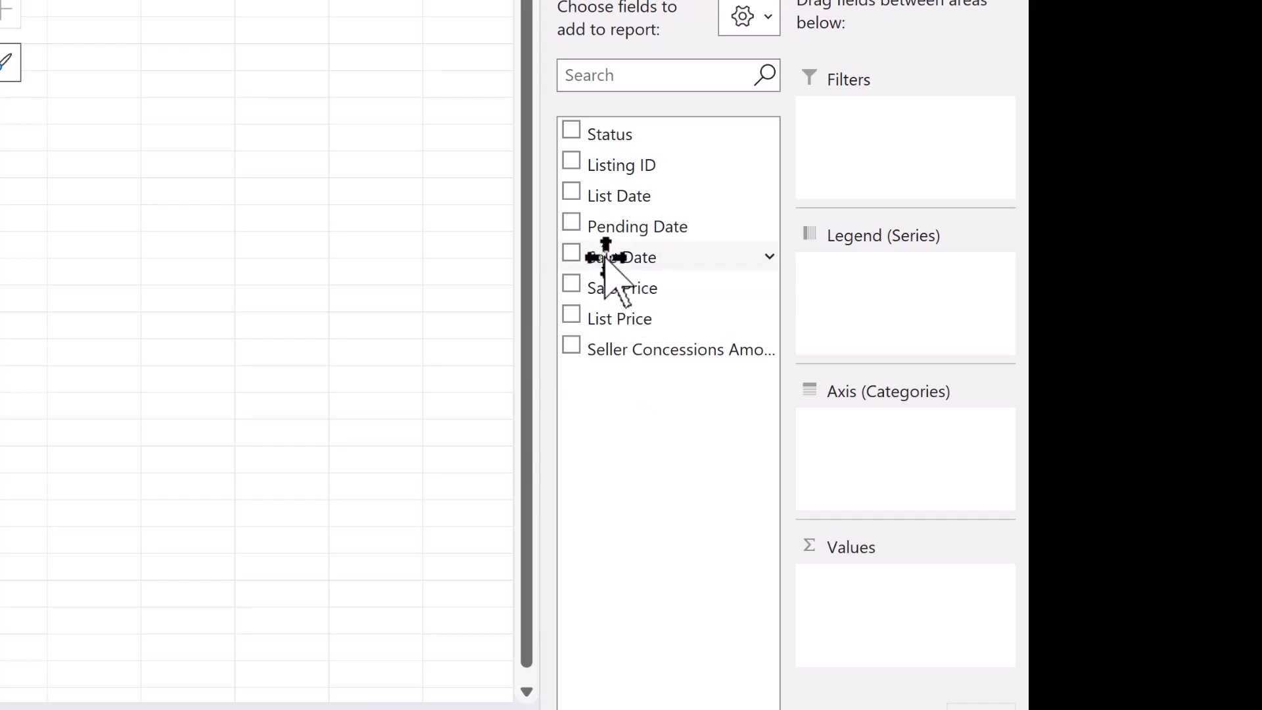
Step: Add Sale Date to the PivotChart's axis categories and Sale Price to its values
{"action": "left_click_drag", "start_coordinate": [605, 261], "coordinate": [881, 437]}
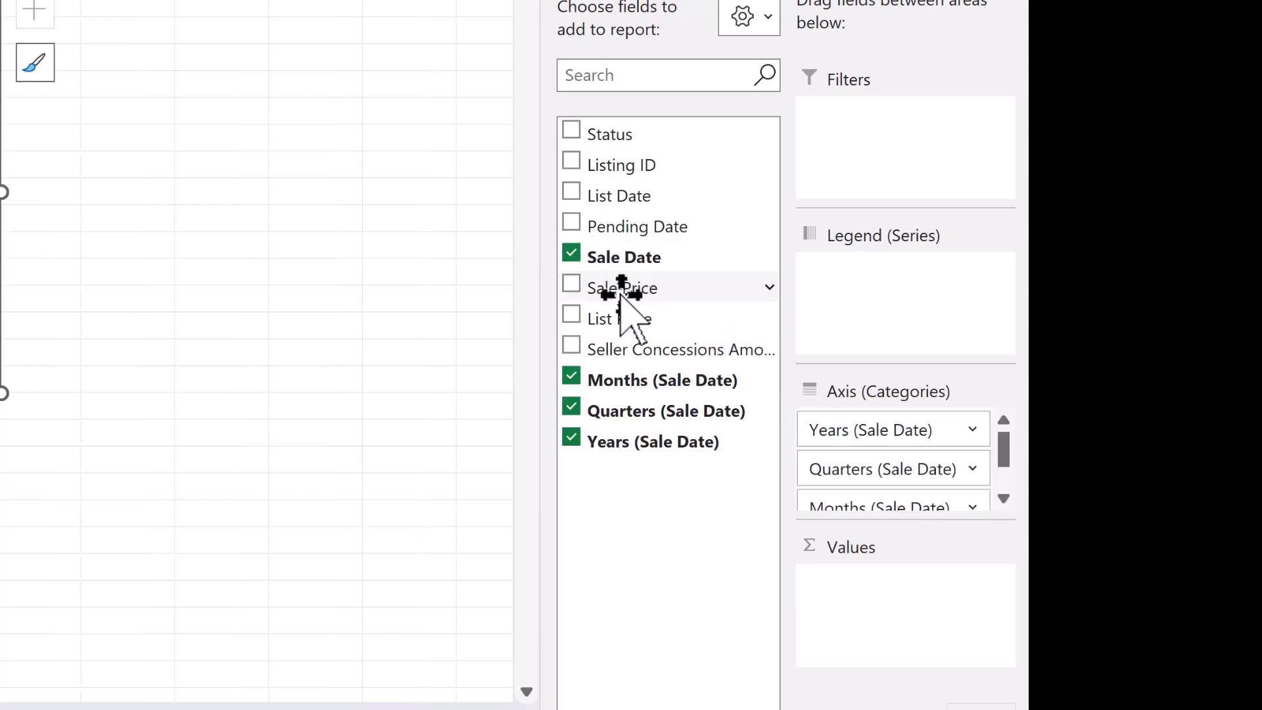
{"action": "left_click_drag", "start_coordinate": [621, 292], "coordinate": [897, 629]}
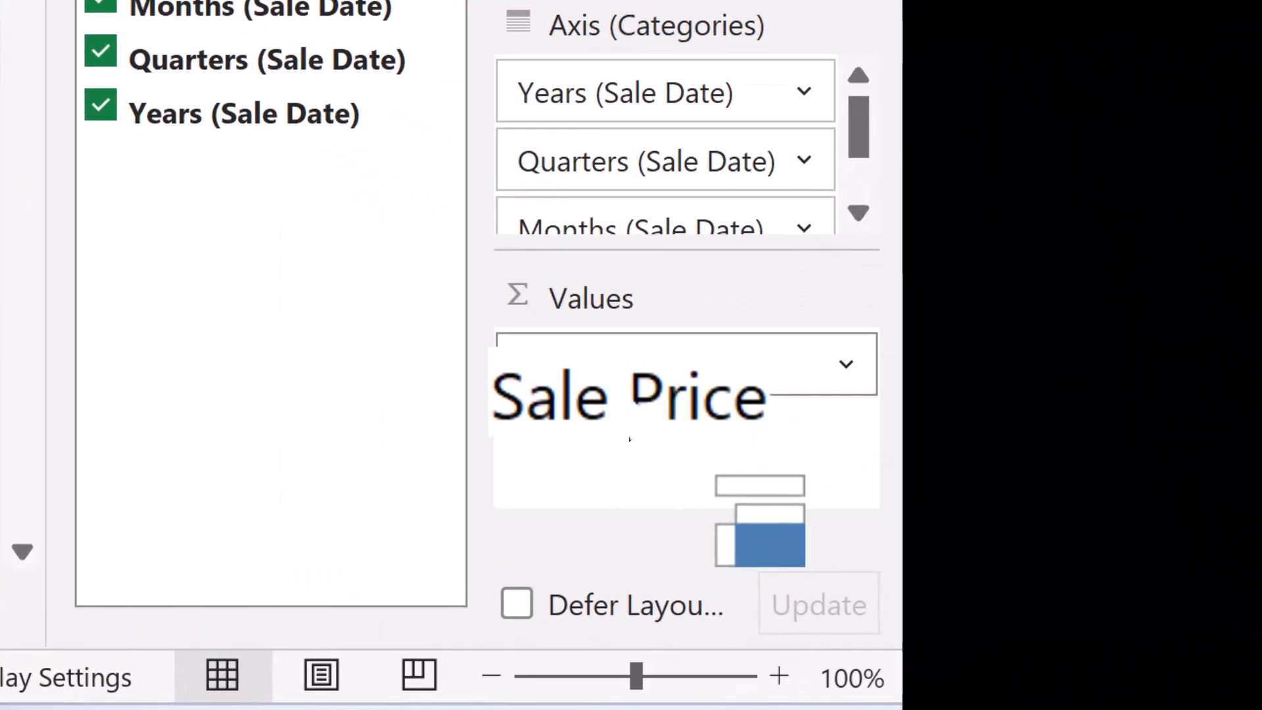
{"action": "key", "text": "ctrl"}
{"action": "key", "text": "ctrl"}
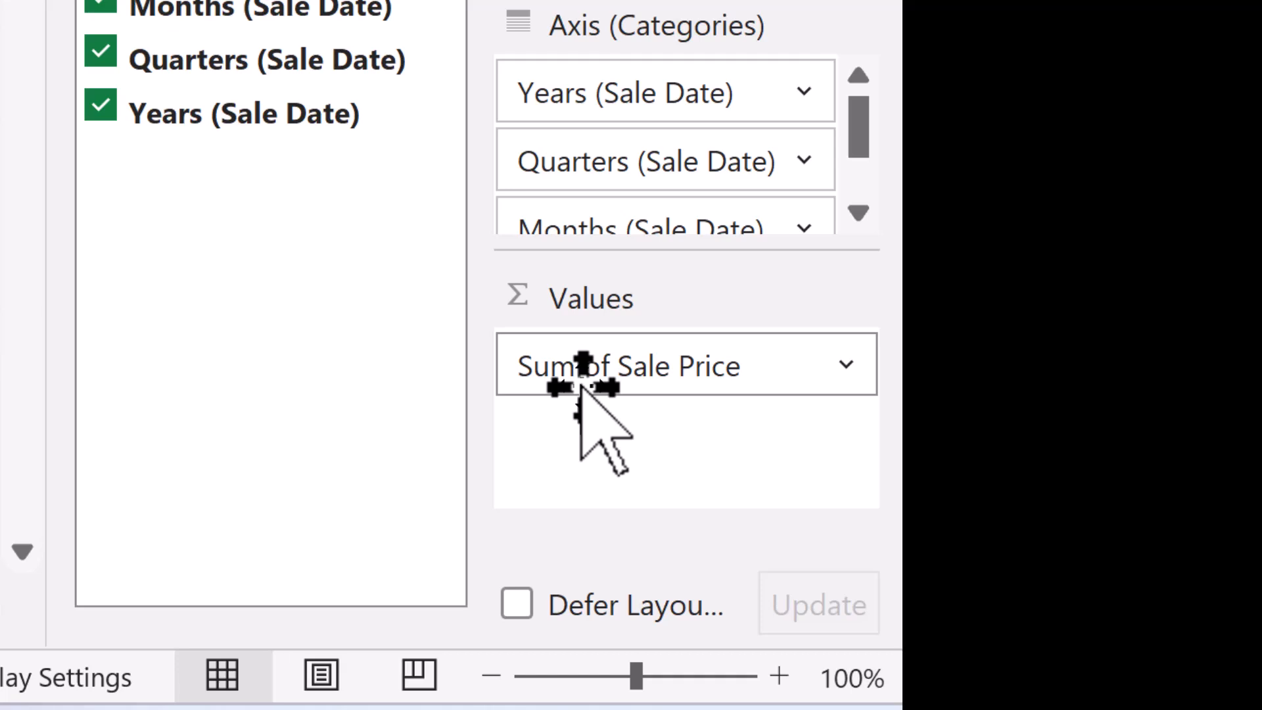
Step: Summarize the Sale Price value field by Average instead of Sum
{"action": "left_click", "coordinate": [581, 368]}
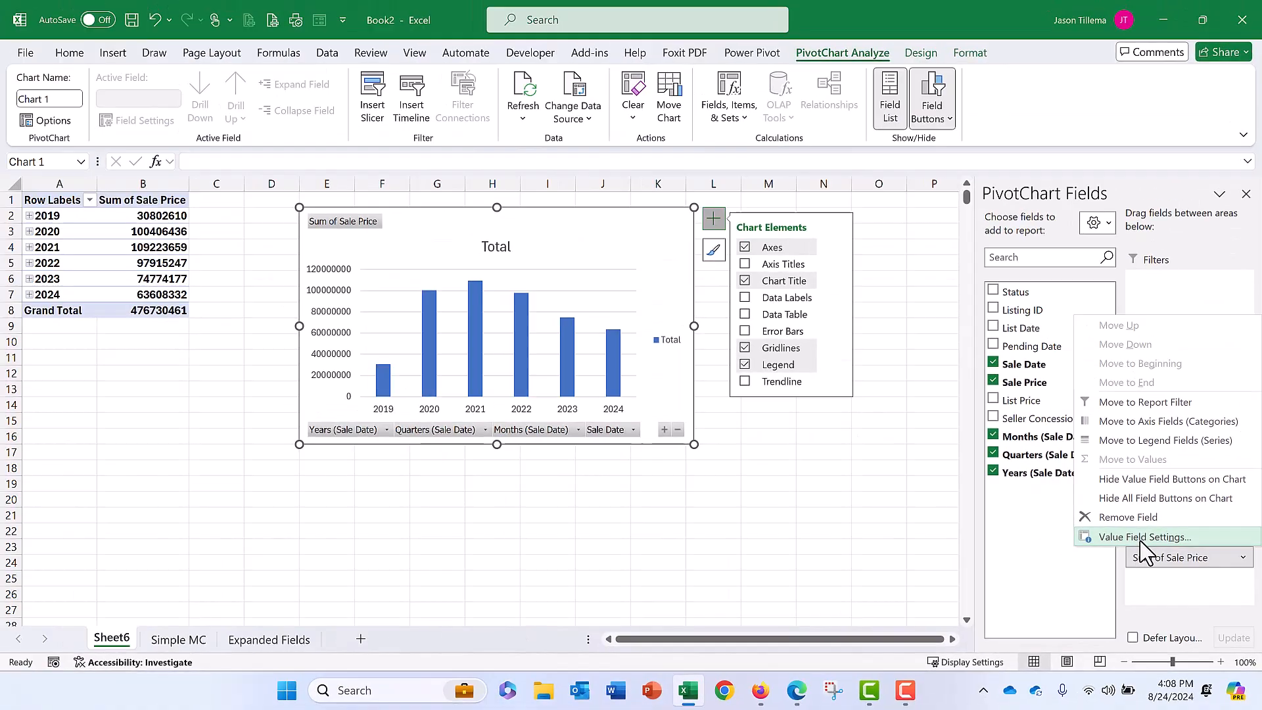
{"action": "left_click", "coordinate": [840, 424]}
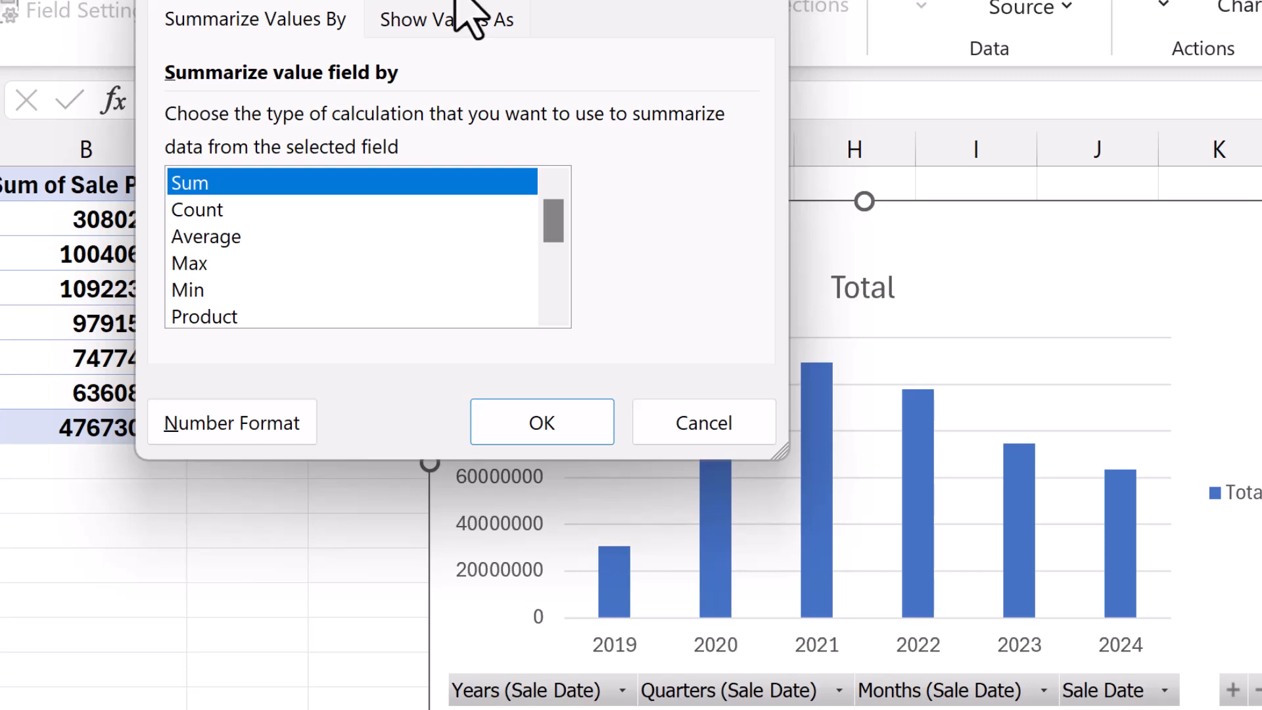
{"action": "left_click", "coordinate": [237, 237]}
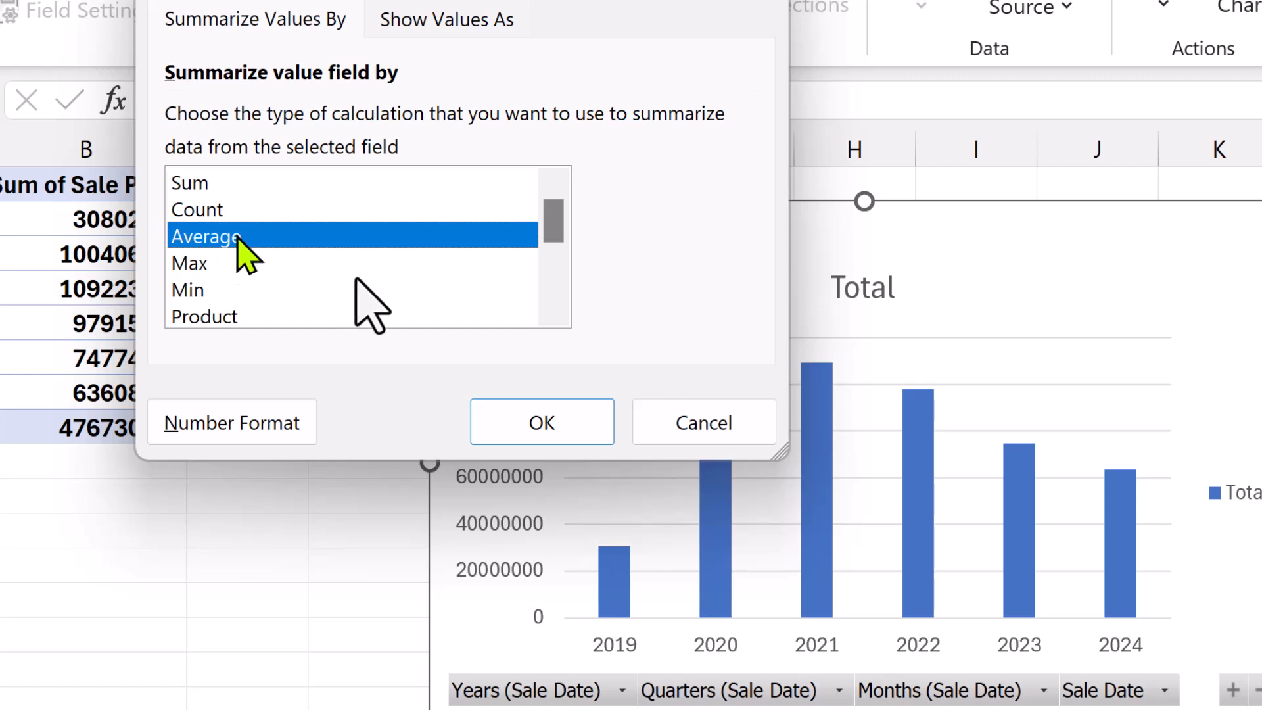
{"action": "mouse_move", "coordinate": [554, 224]}
{"action": "left_mouse_down"}
{"action": "mouse_move", "coordinate": [553, 287]}
{"action": "mouse_move", "coordinate": [566, 209]}
{"action": "left_mouse_up"}
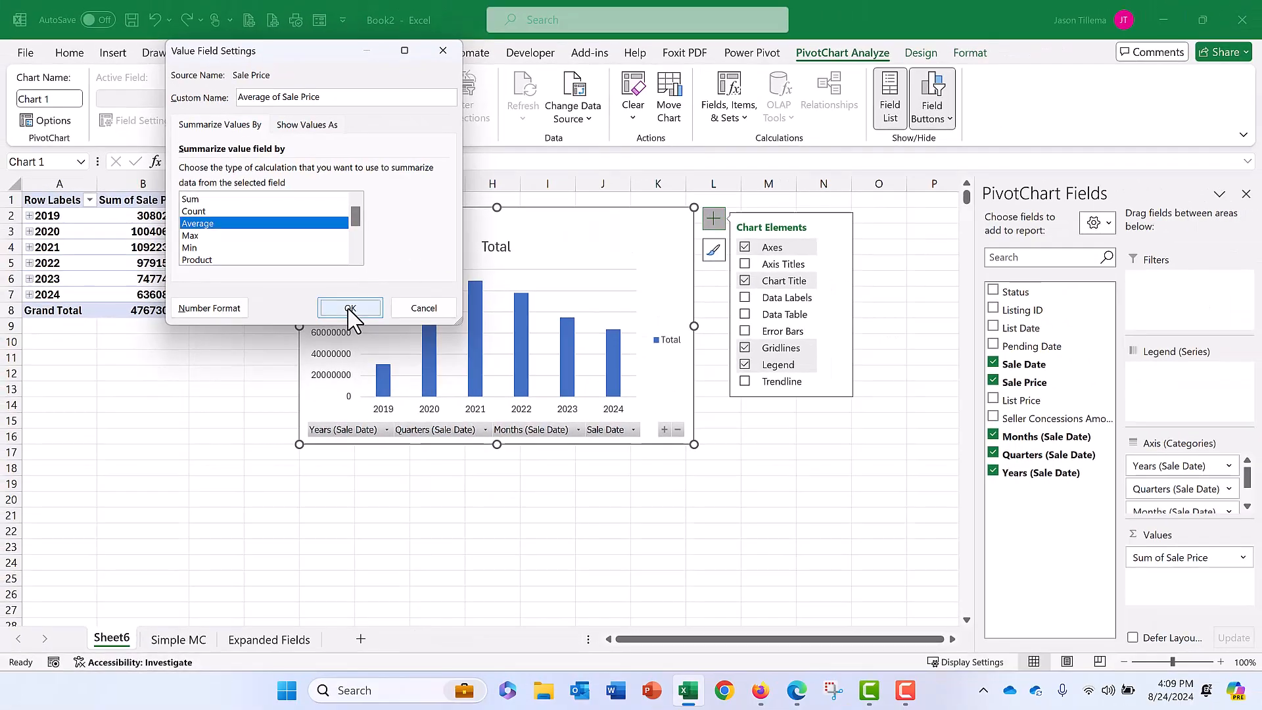
{"action": "left_click", "coordinate": [445, 366]}
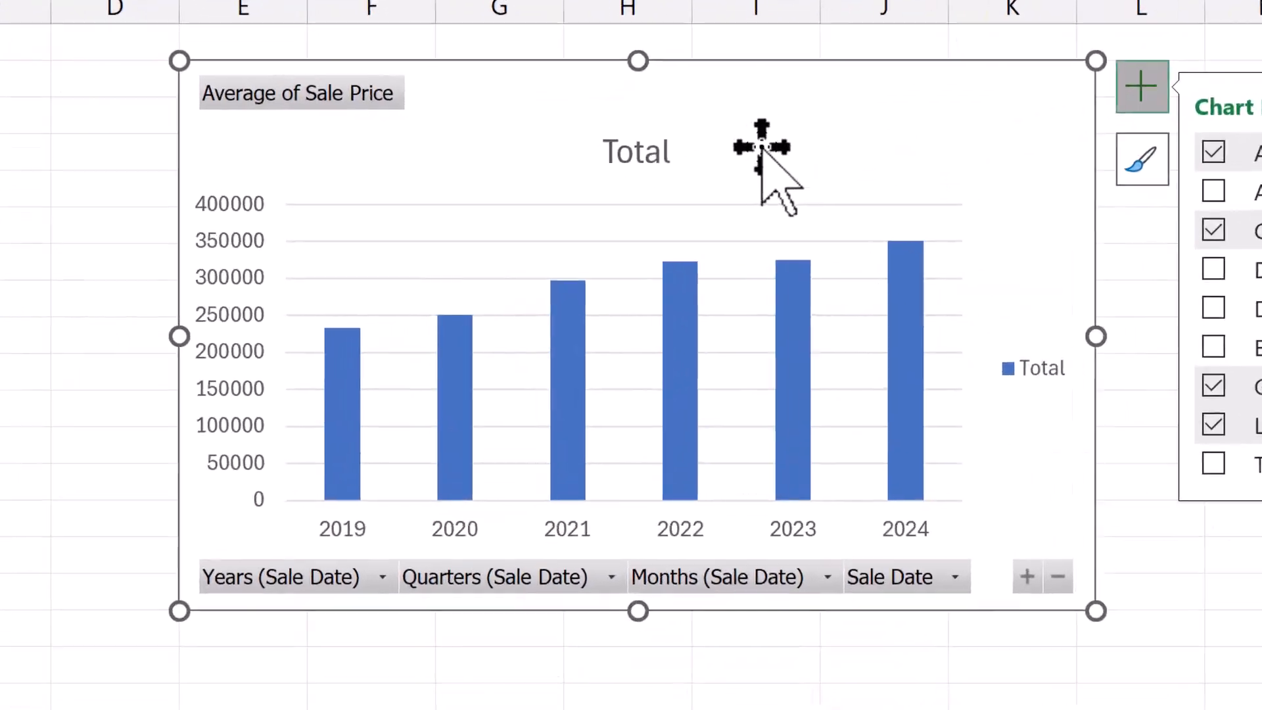
Step: Reposition the chart slightly on the sheet and expand its date axis from years to quarters and months
{"action": "left_click_drag", "start_coordinate": [612, 221], "coordinate": [543, 212]}
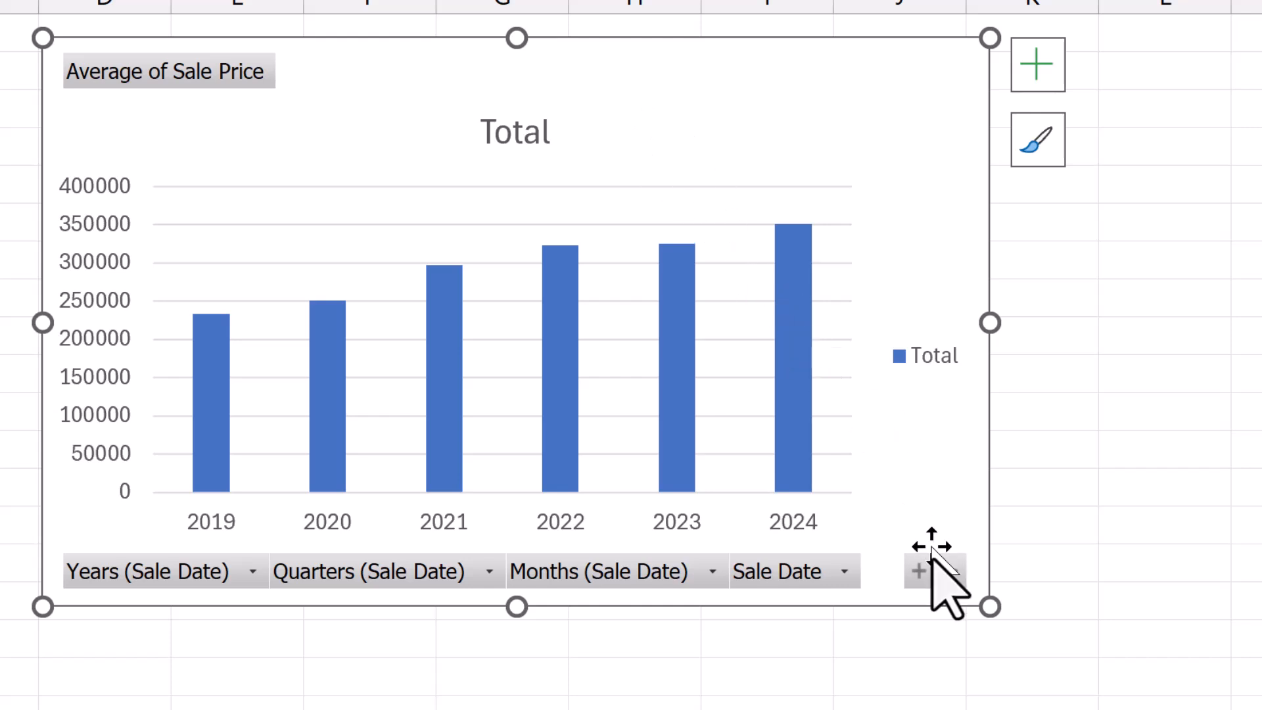
{"action": "key", "text": "ctrl"}
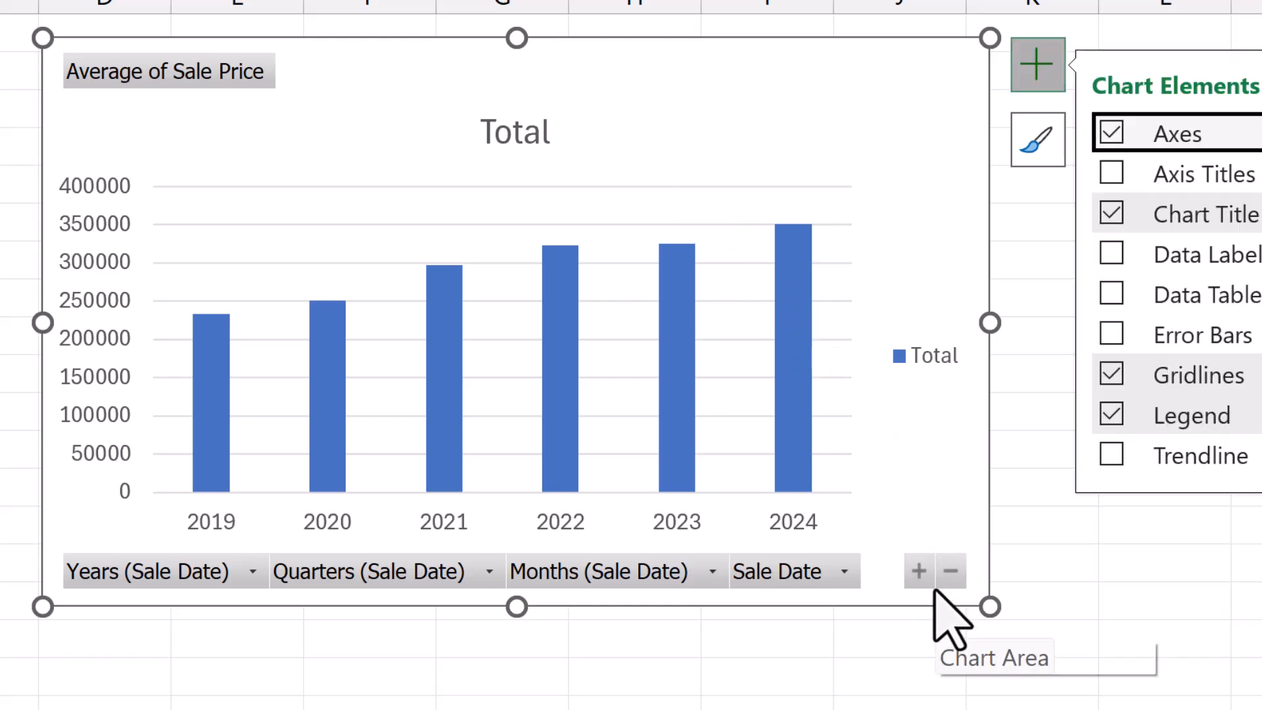
{"action": "key", "text": "ctrl"}
{"action": "key", "text": "ctrl"}
{"action": "key", "text": "ctrl"}
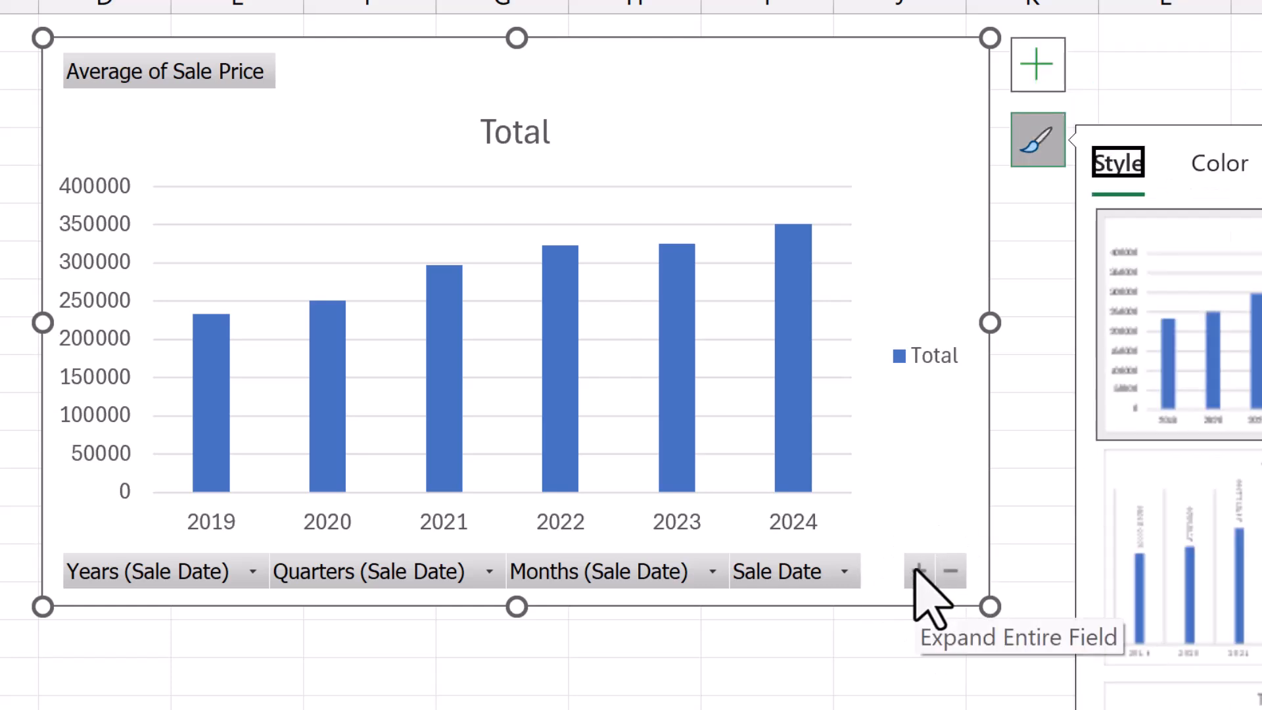
{"action": "left_click", "coordinate": [917, 570]}
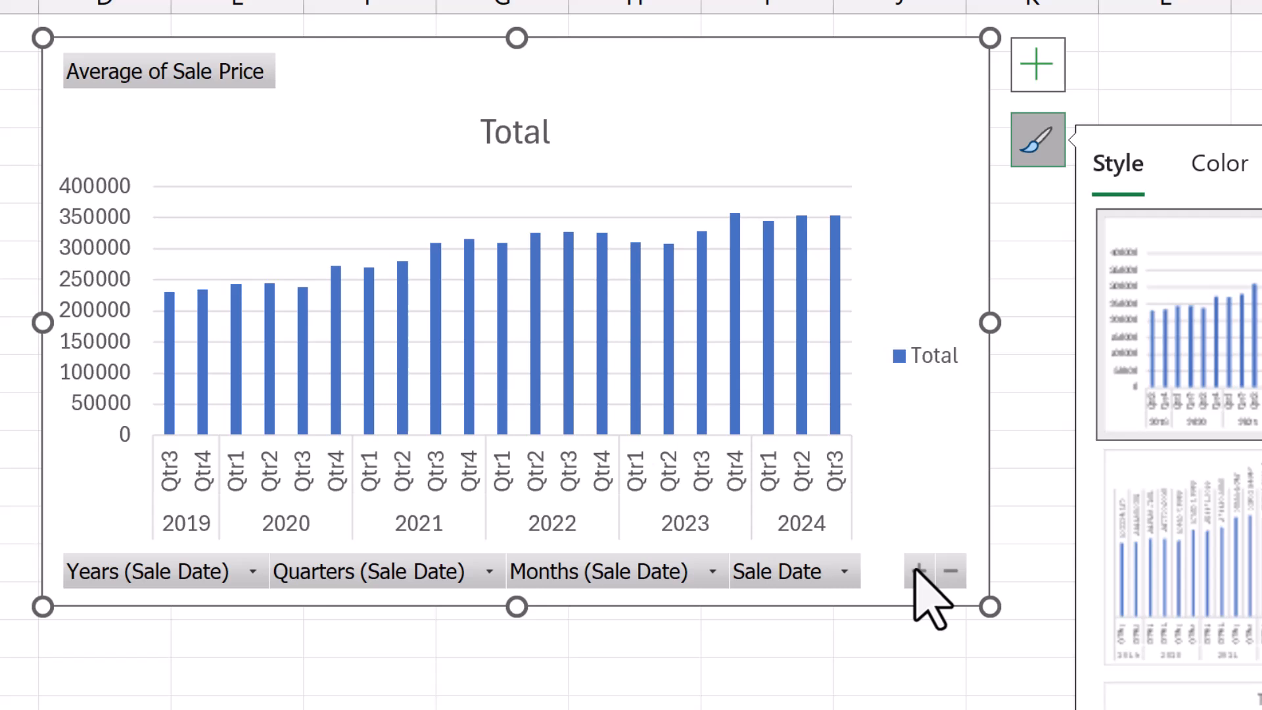
{"action": "left_click", "coordinate": [918, 571]}
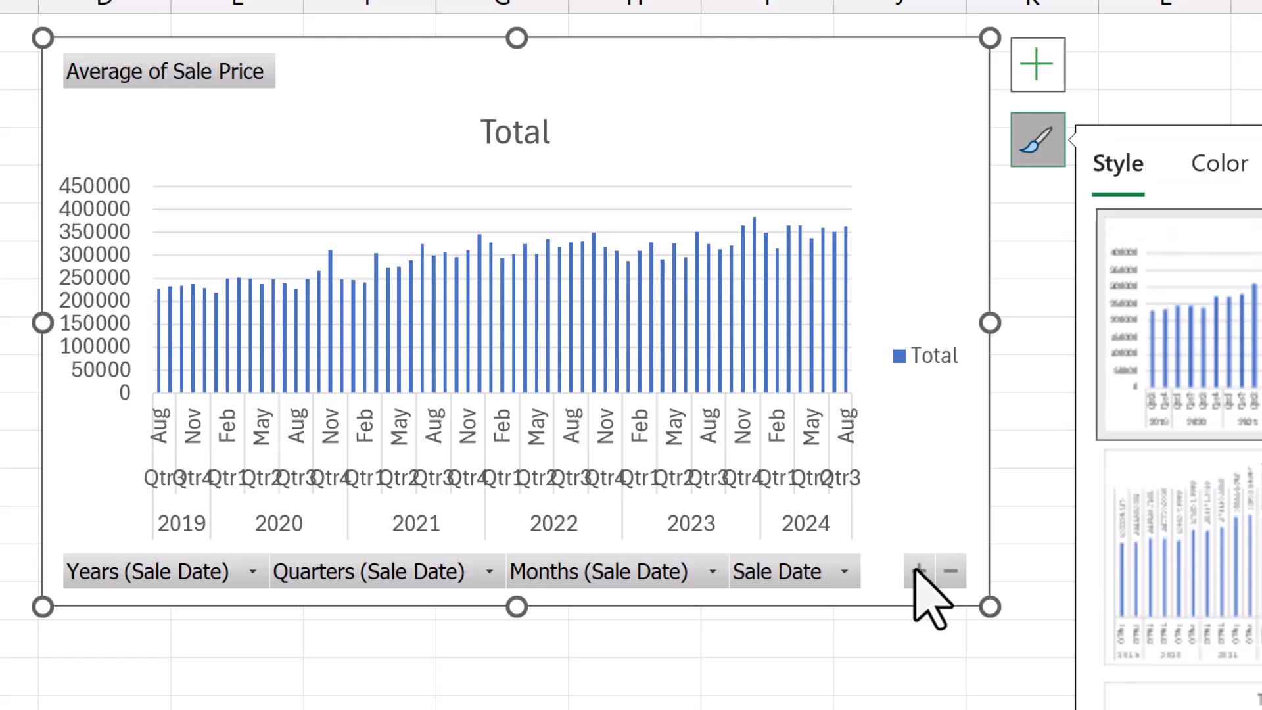
Step: Shift the chart slightly toward the pivot table and enlarge it so the month and quarter labels are readable
{"action": "left_click", "coordinate": [595, 708]}
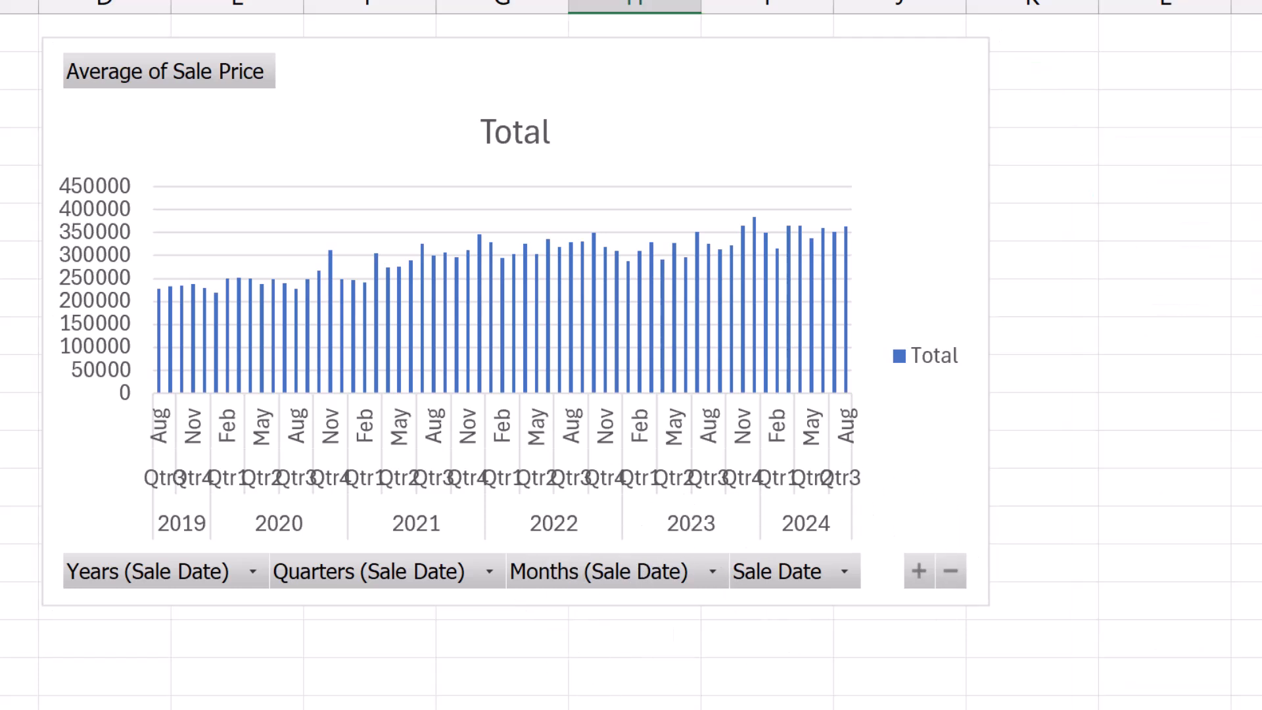
{"action": "left_click_drag", "start_coordinate": [817, 92], "coordinate": [778, 92]}
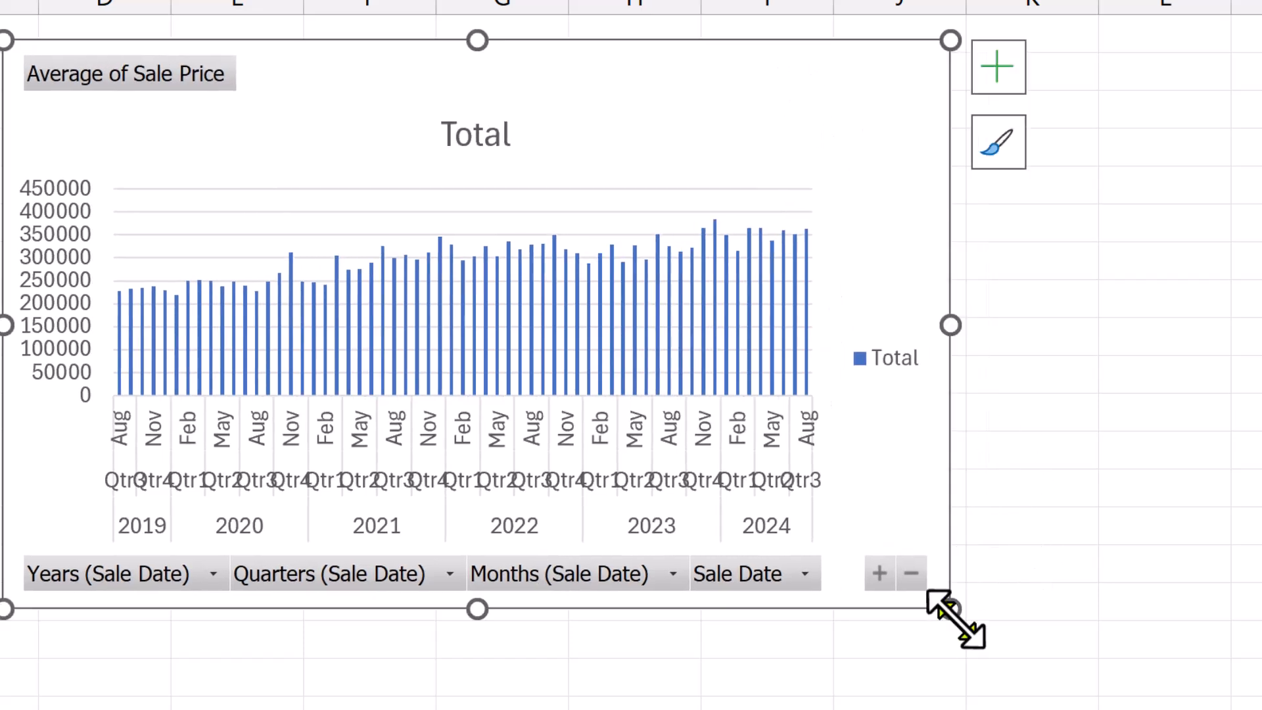
{"action": "left_click_drag", "start_coordinate": [953, 614], "coordinate": [1261, 709]}
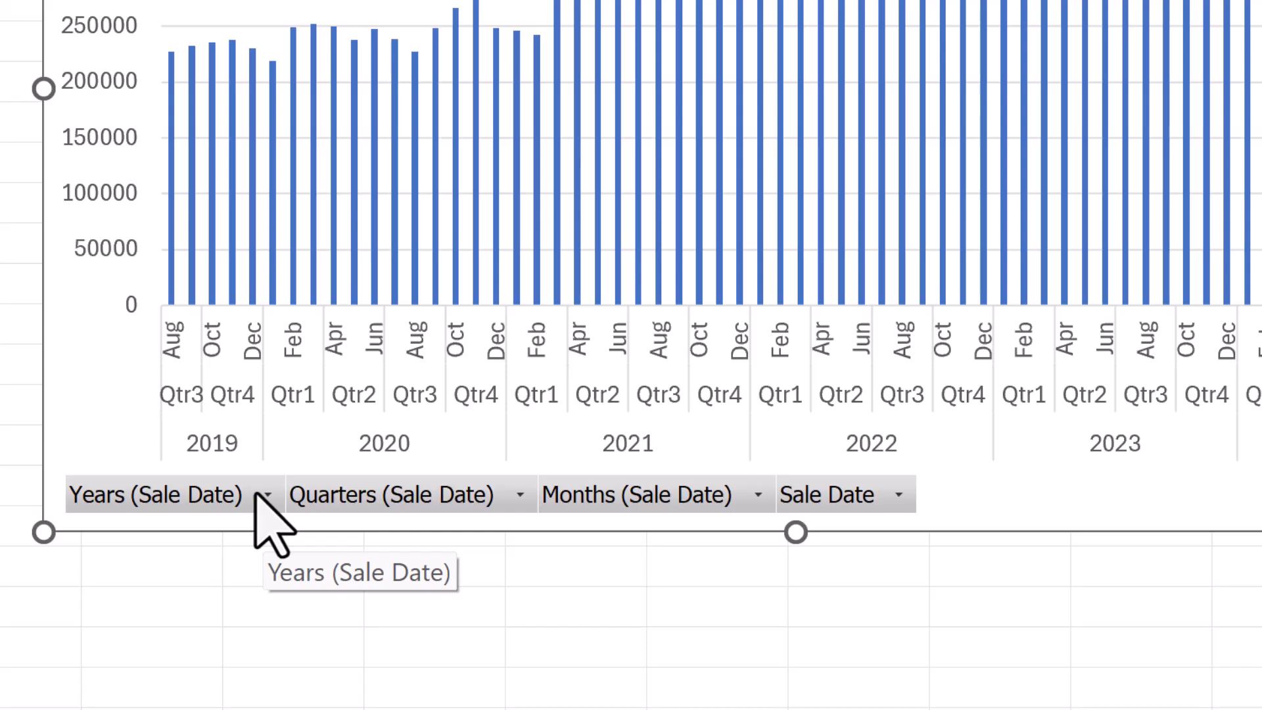
Step: Filter the chart's Sale Date years to 2022 through 2024, and narrow the filter to only 2023 and 2024
{"action": "left_click", "coordinate": [267, 494]}
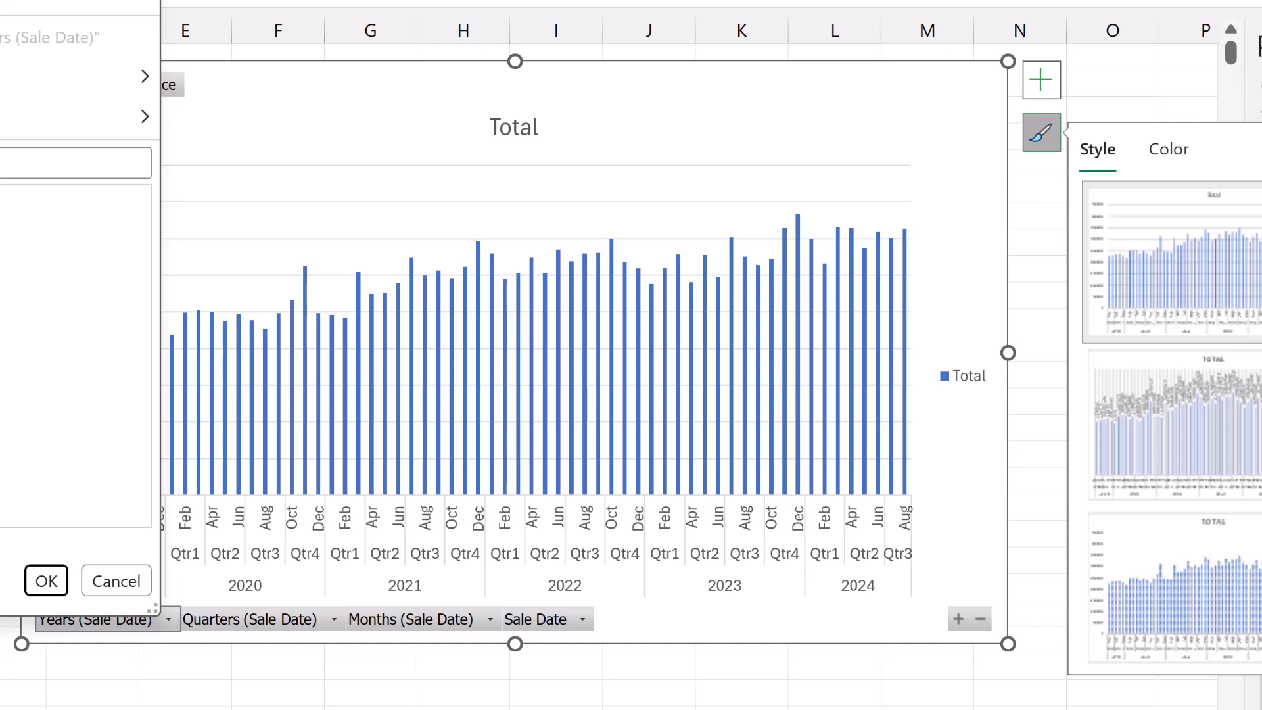
{"action": "left_click", "coordinate": [43, 581]}
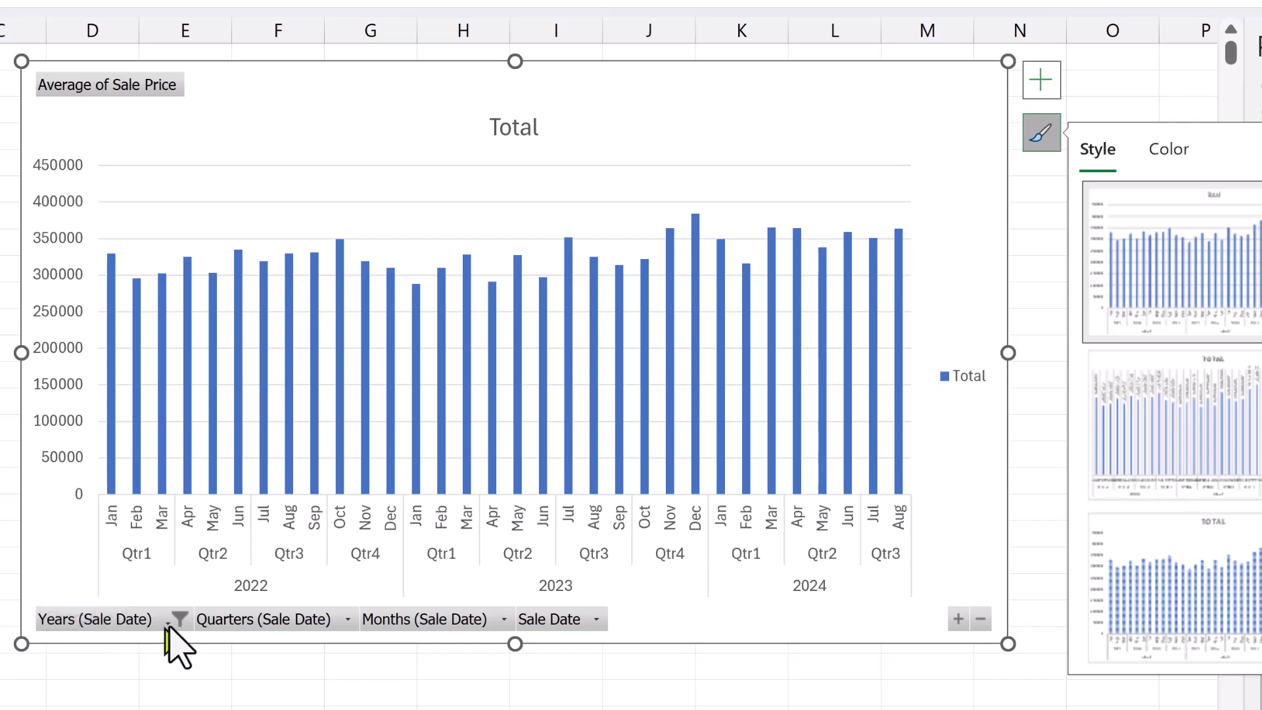
{"action": "left_click", "coordinate": [161, 621]}
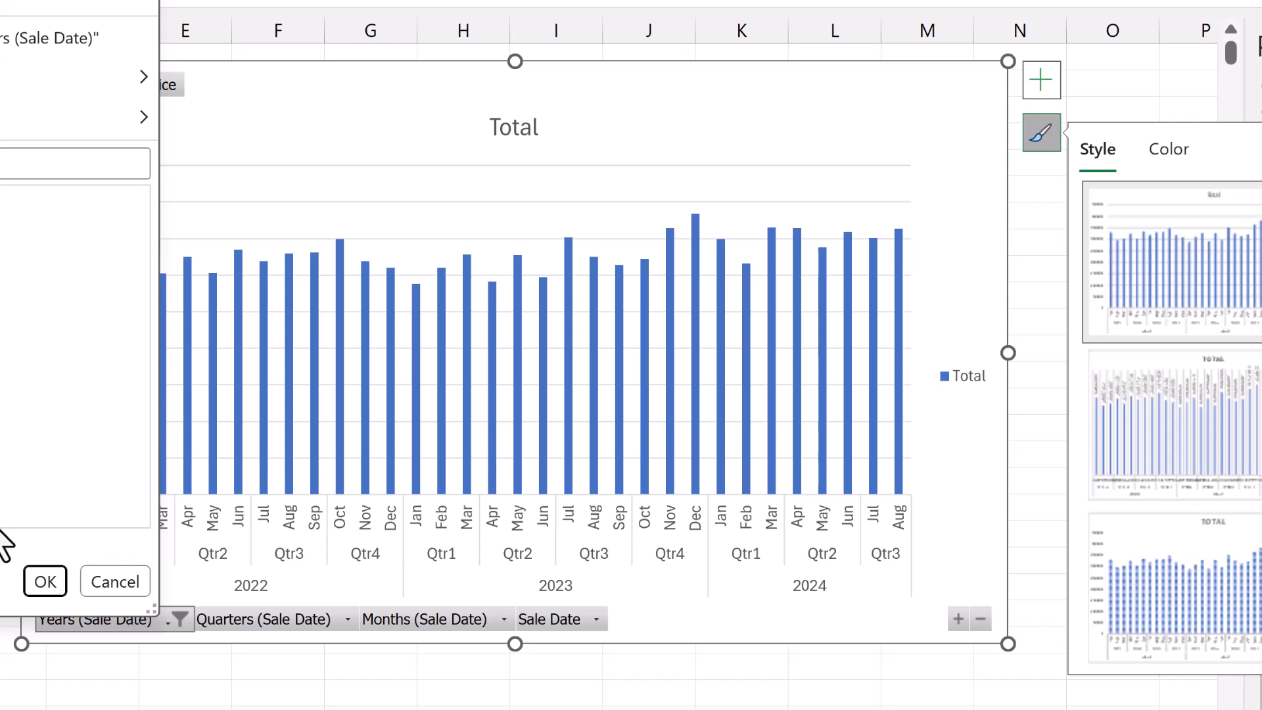
{"action": "left_click", "coordinate": [46, 583]}
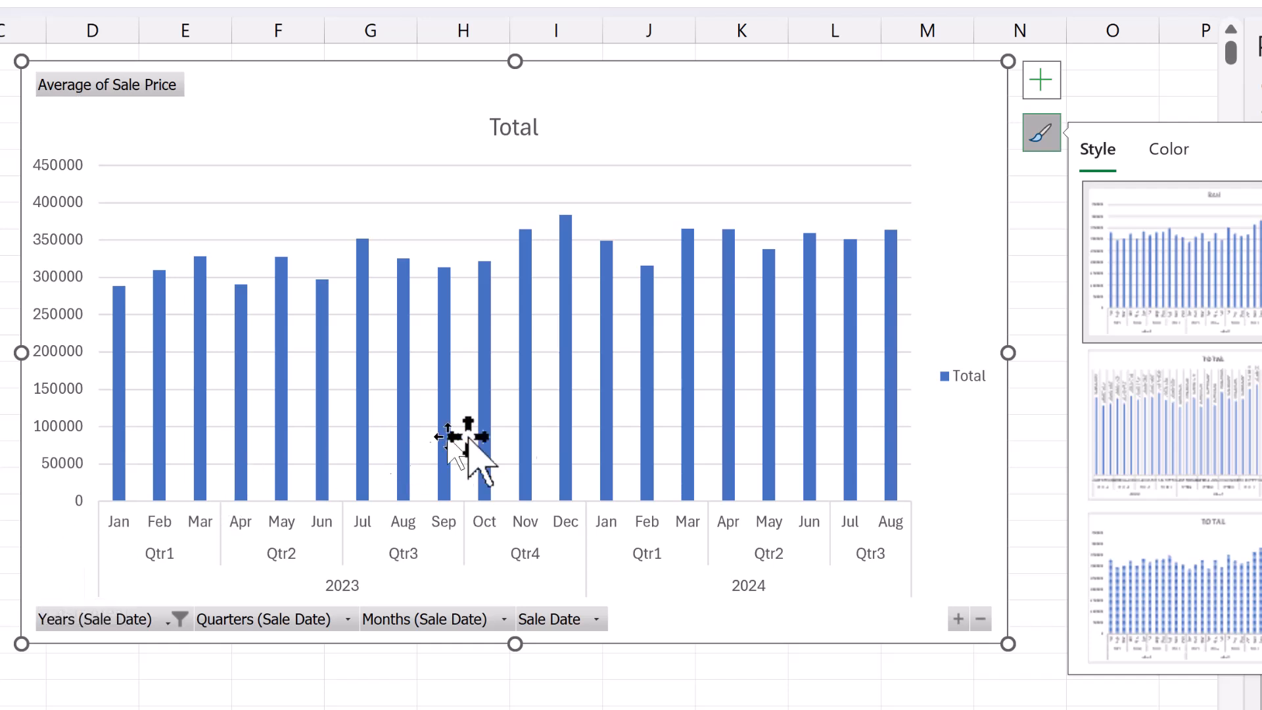
Step: Remove the gridlines and the legend from the chart
{"action": "left_click", "coordinate": [1050, 79]}
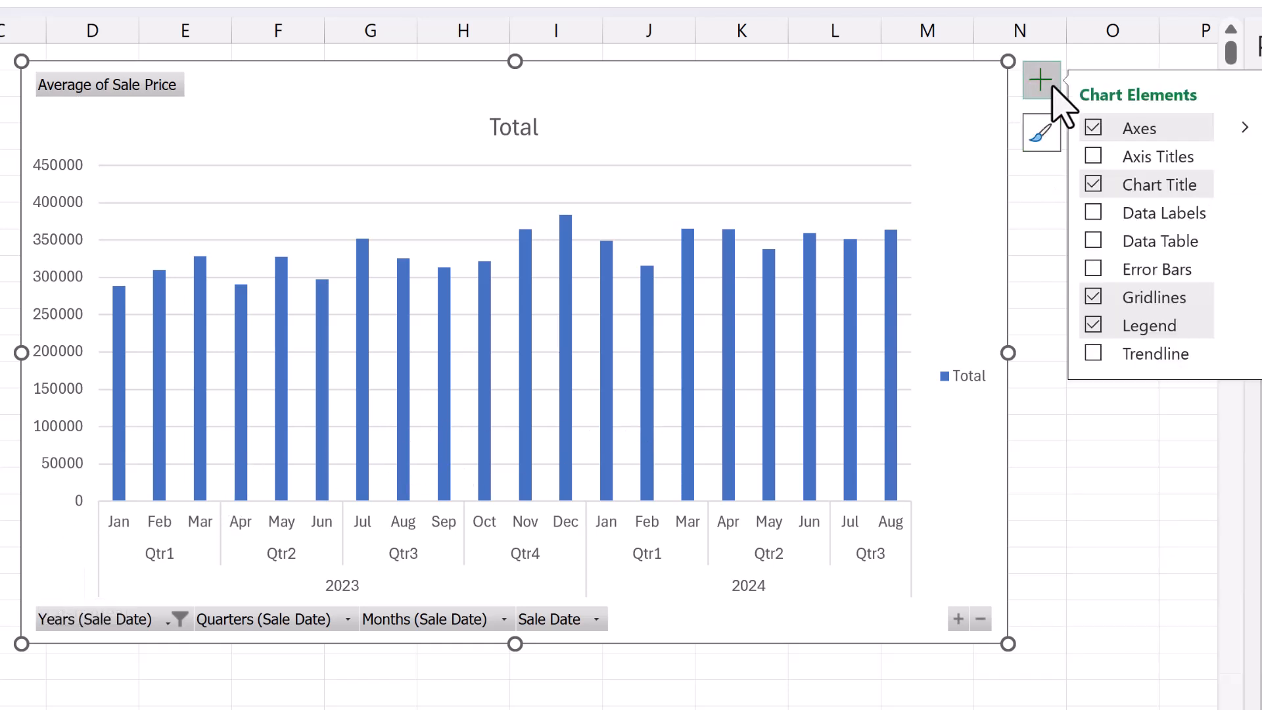
{"action": "left_click", "coordinate": [1093, 297]}
{"action": "left_click", "coordinate": [1093, 325]}
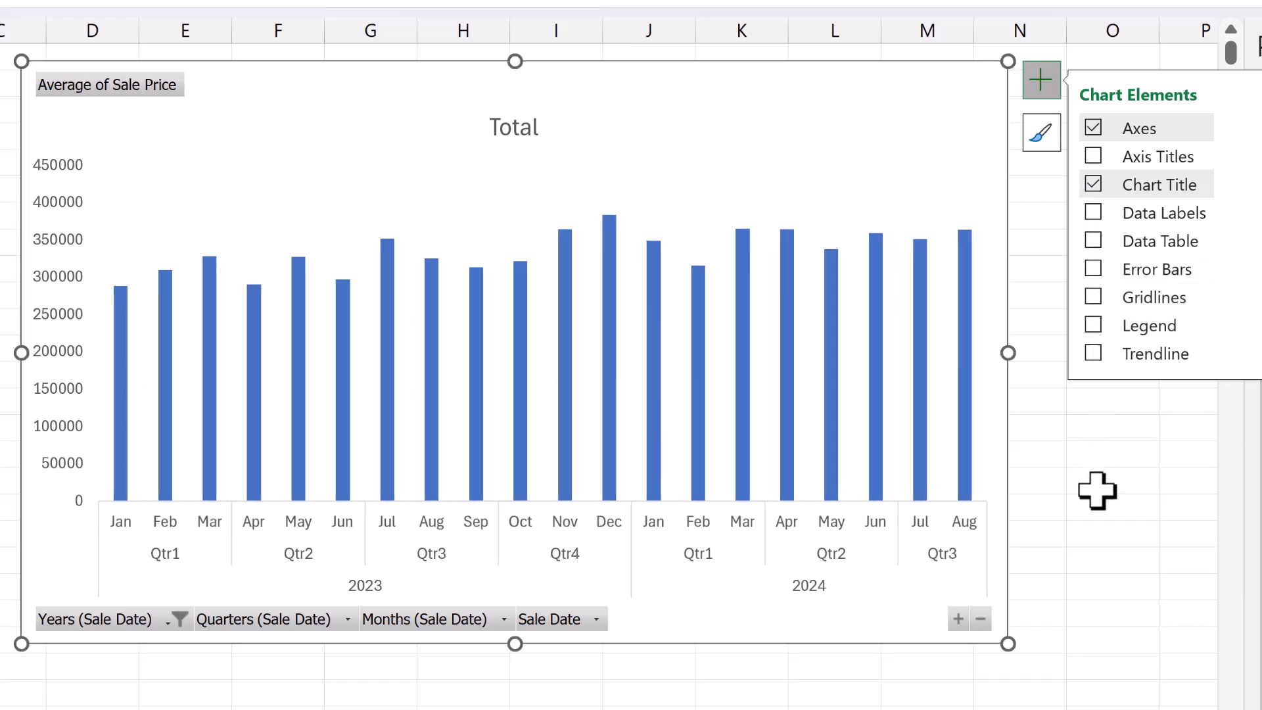
{"action": "left_click", "coordinate": [1097, 552]}
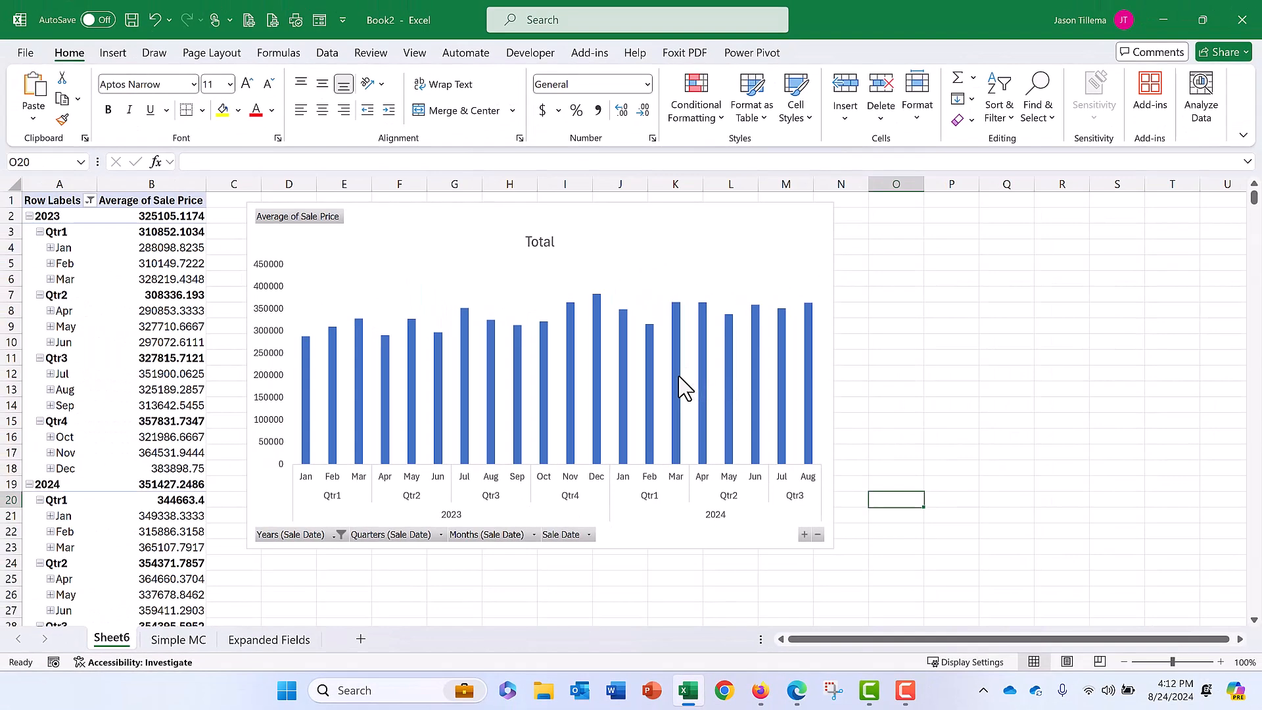
Step: Add a trendline to the chart's average sale price columns
{"action": "left_click", "coordinate": [681, 378]}
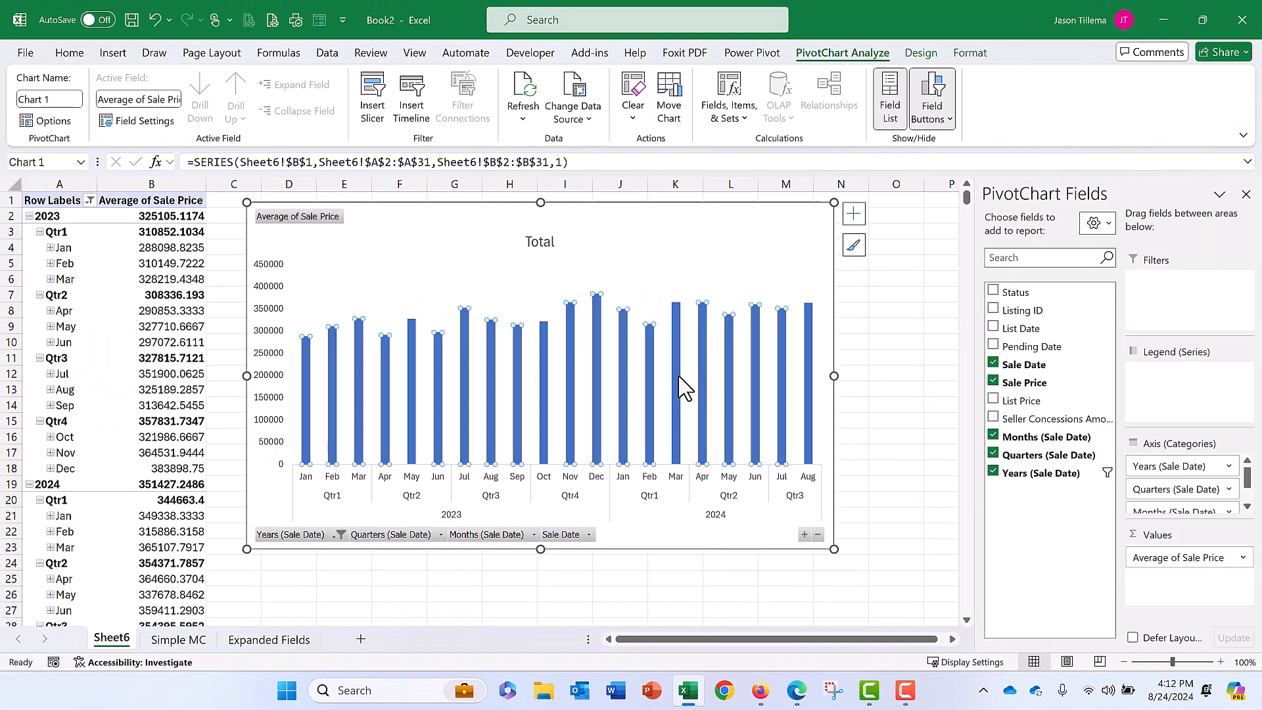
{"action": "right_click", "coordinate": [684, 388]}
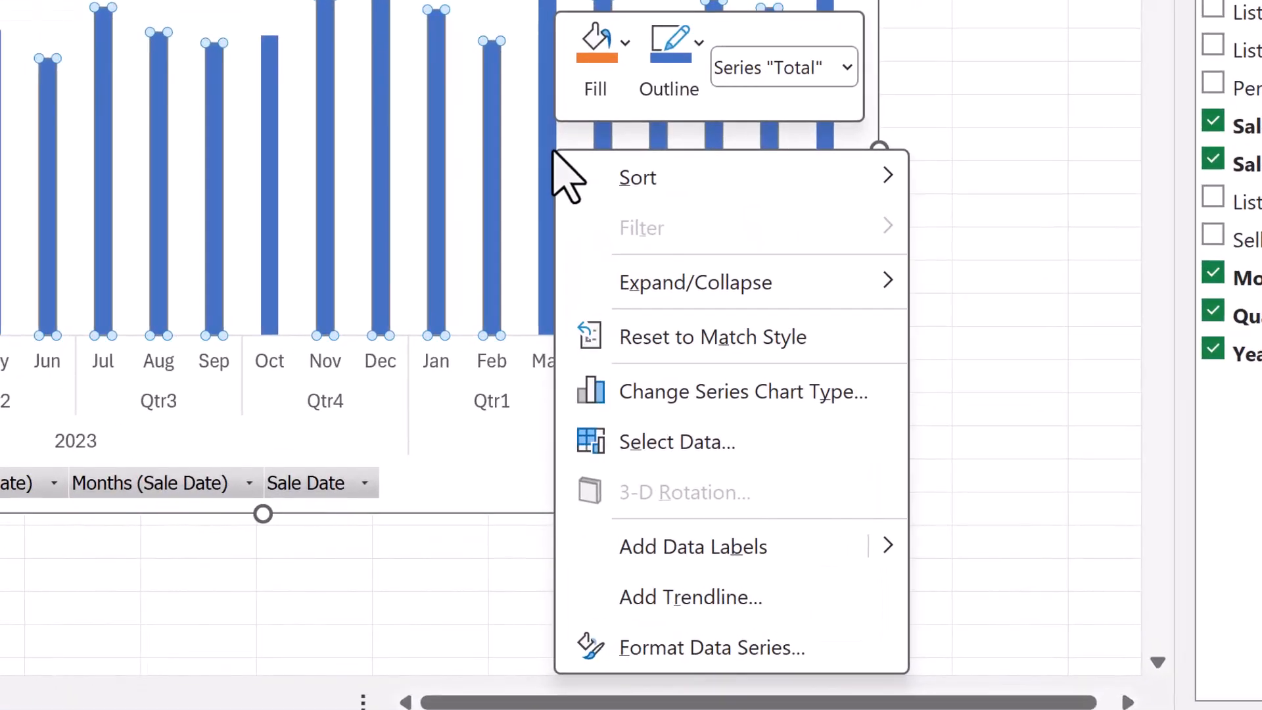
{"action": "left_click", "coordinate": [671, 595]}
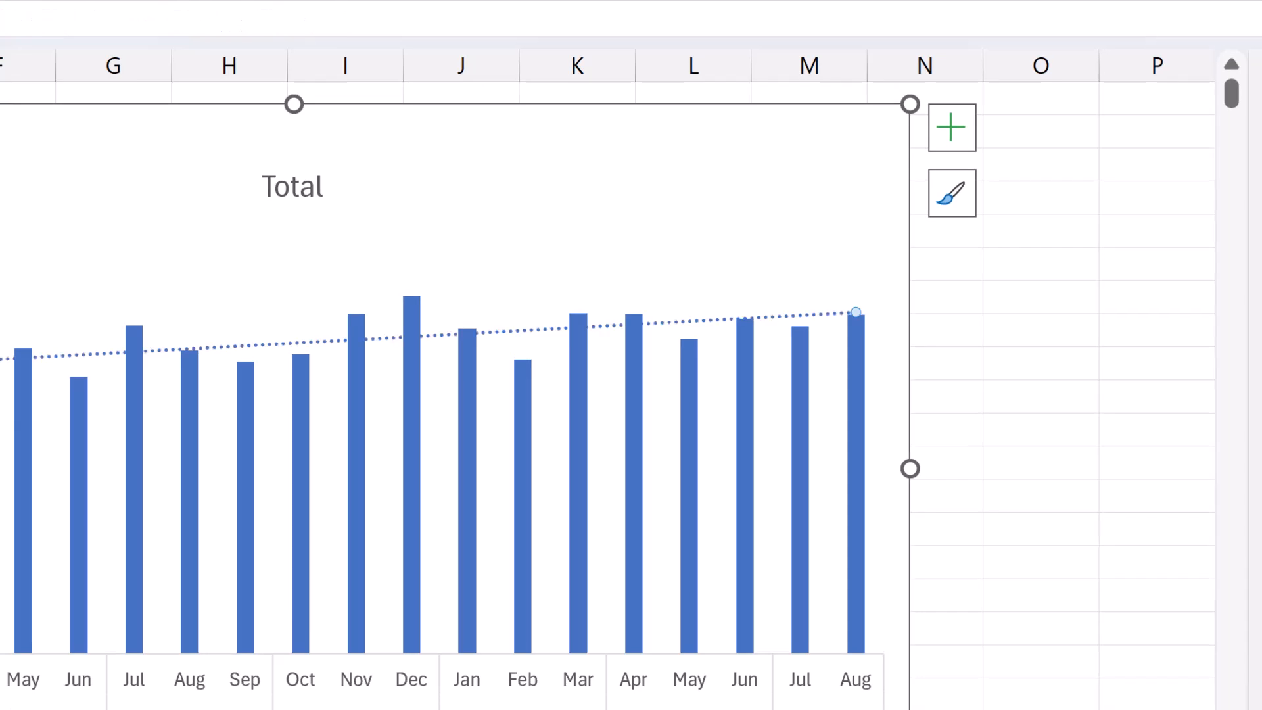
Step: Display the trendline's equation on the chart and move it to the empty area above the 2024 columns
{"action": "left_click", "coordinate": [1255, 703]}
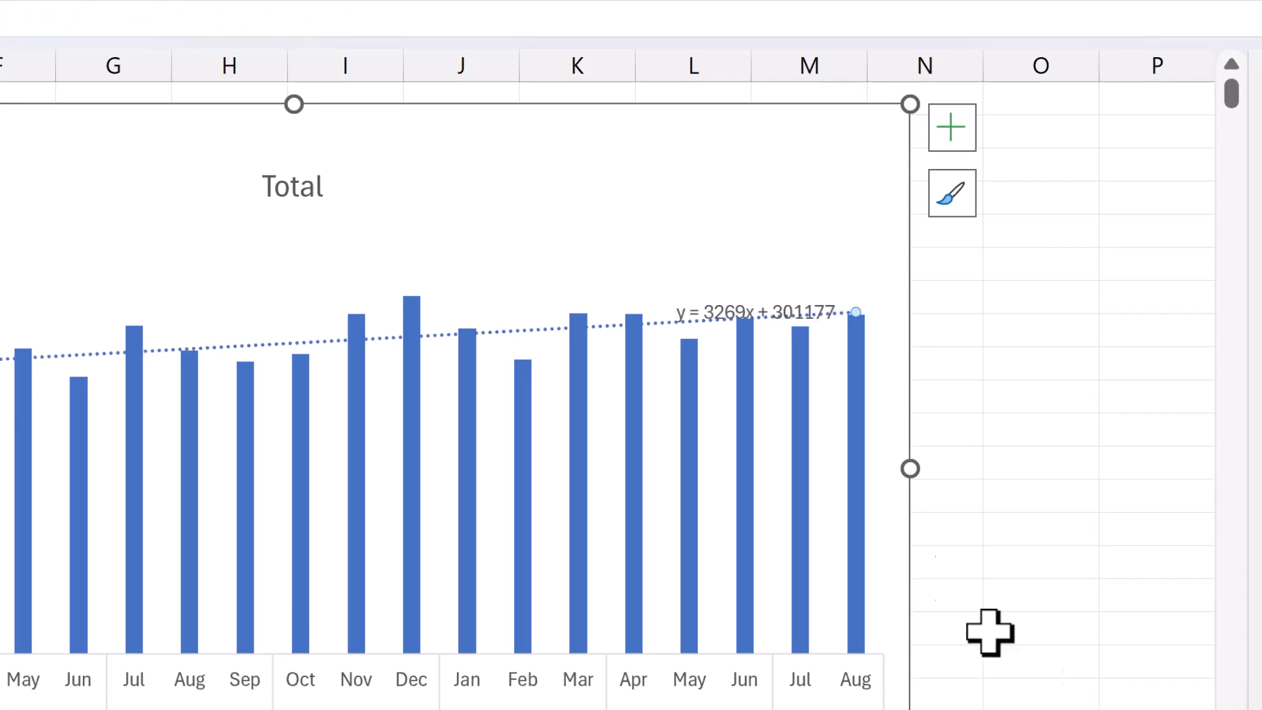
{"action": "left_click_drag", "start_coordinate": [790, 326], "coordinate": [644, 218]}
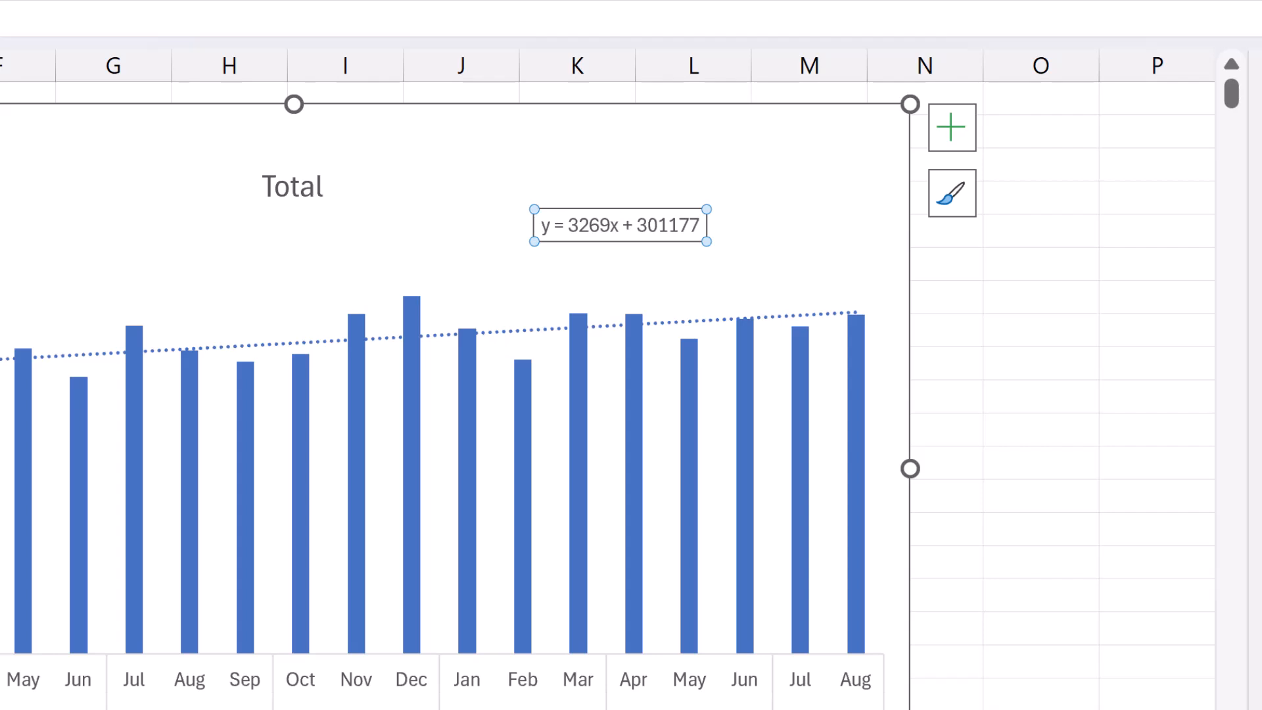
Step: Enlarge the trendline equation's text by four font sizes, make it bold, and close the trendline formatting options
{"action": "key", "text": "ctrl+shift+period"}
{"action": "key", "text": "ctrl+shift+period"}
{"action": "key", "text": "ctrl+shift+period"}
{"action": "key", "text": "ctrl+shift+period"}
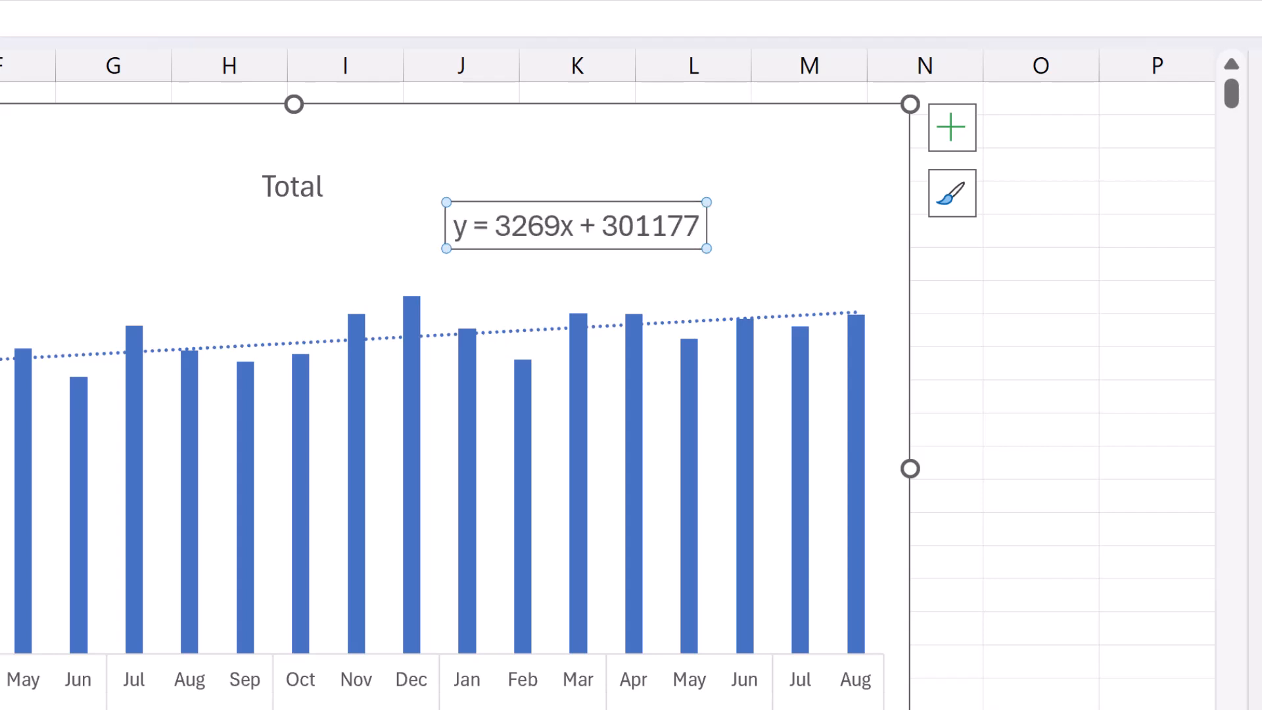
{"action": "key", "text": "ctrl+b"}
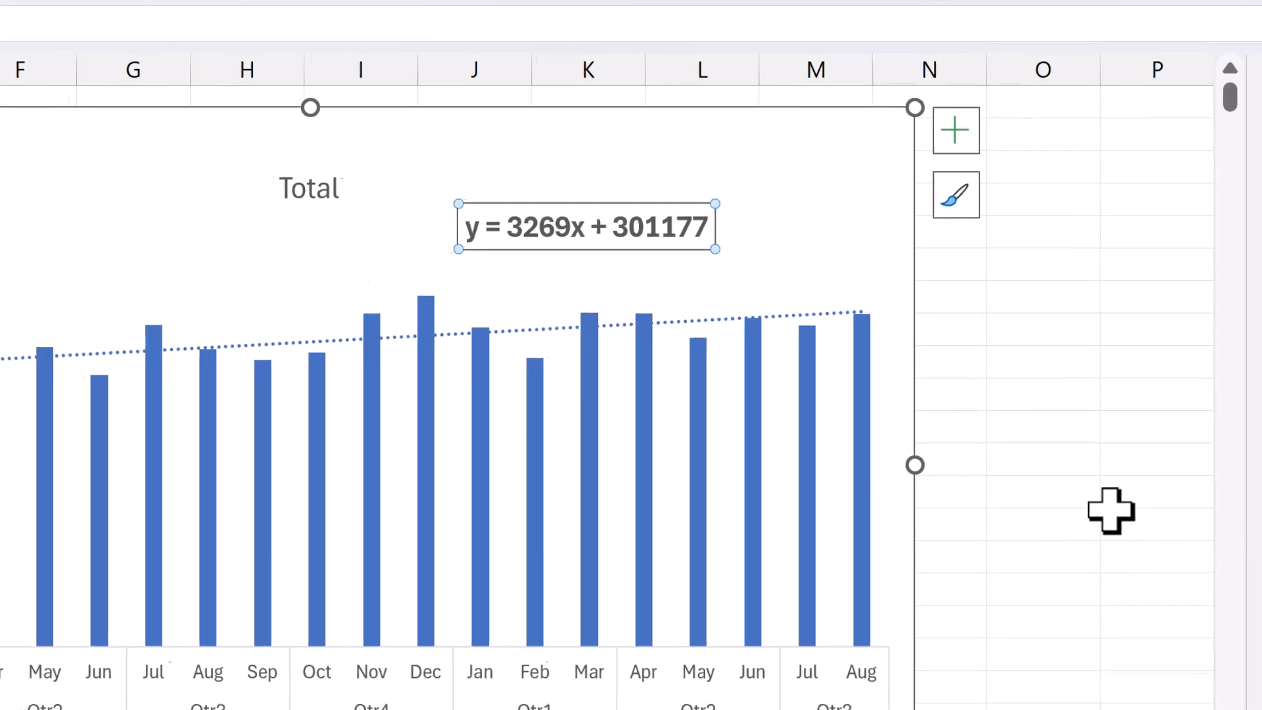
{"action": "left_click", "coordinate": [1109, 513]}
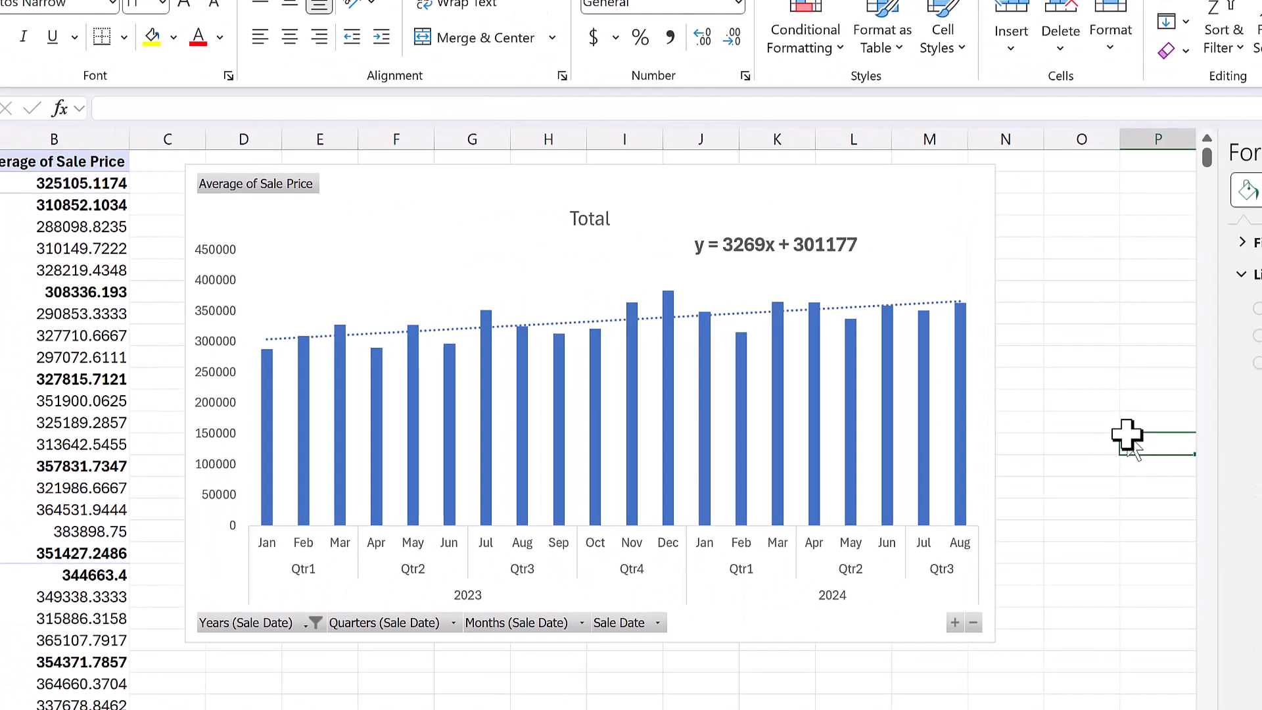
{"action": "left_click", "coordinate": [1261, 153]}
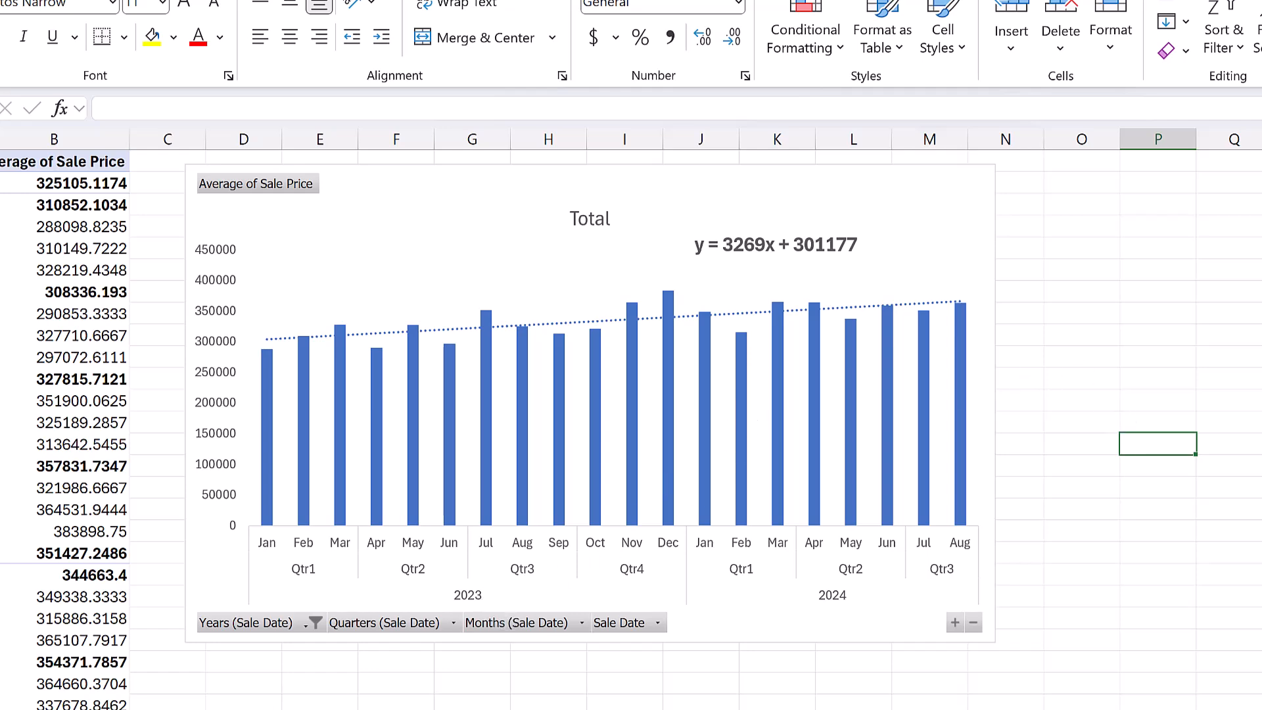
Step: Go to the Expanded Fields sheet and look over the Subdivision Name, Lvls, Bas, SFM/U and Year Blt columns
{"action": "key", "text": "ctrl+Page_Down"}
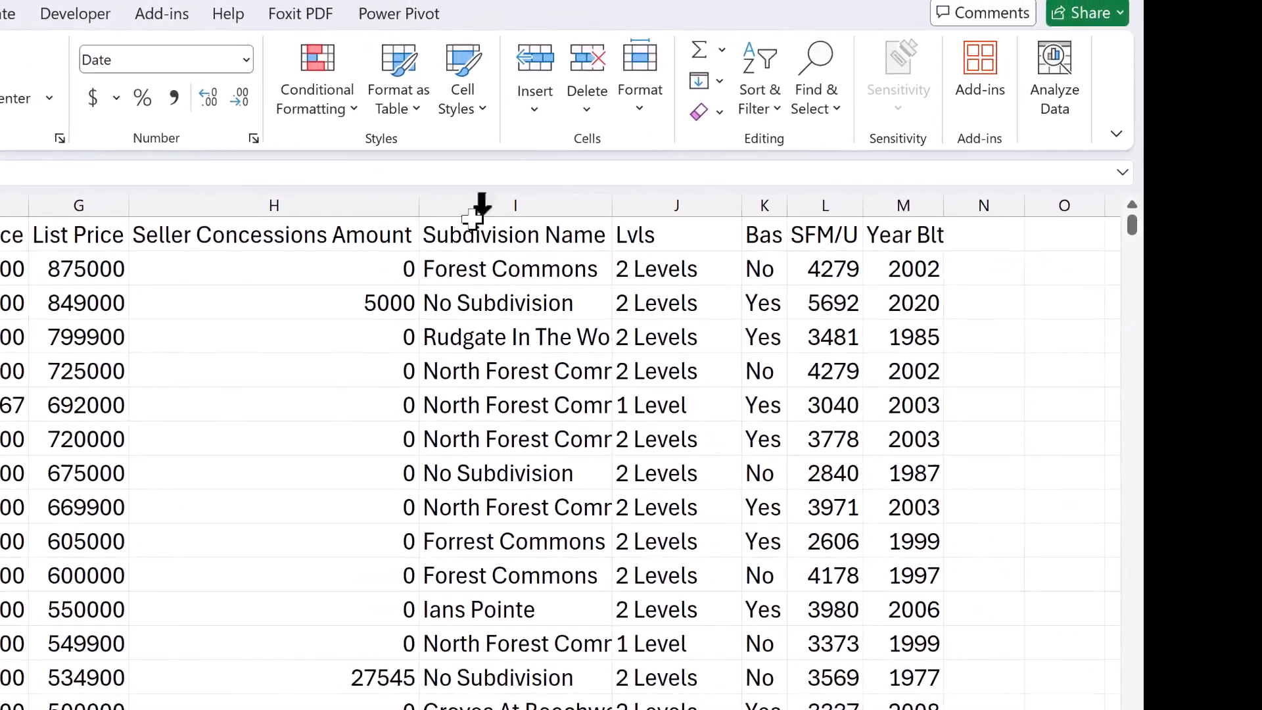
{"action": "left_click", "coordinate": [639, 184]}
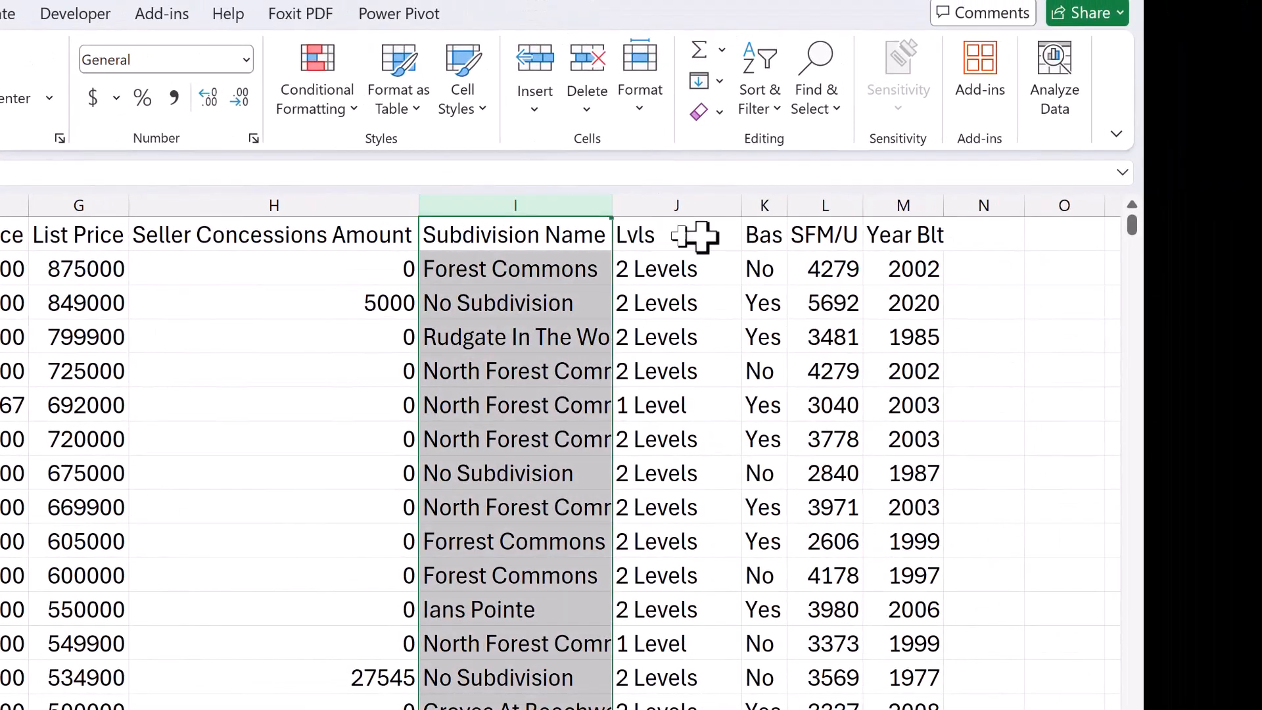
{"action": "left_click", "coordinate": [684, 205]}
{"action": "left_click", "coordinate": [767, 205]}
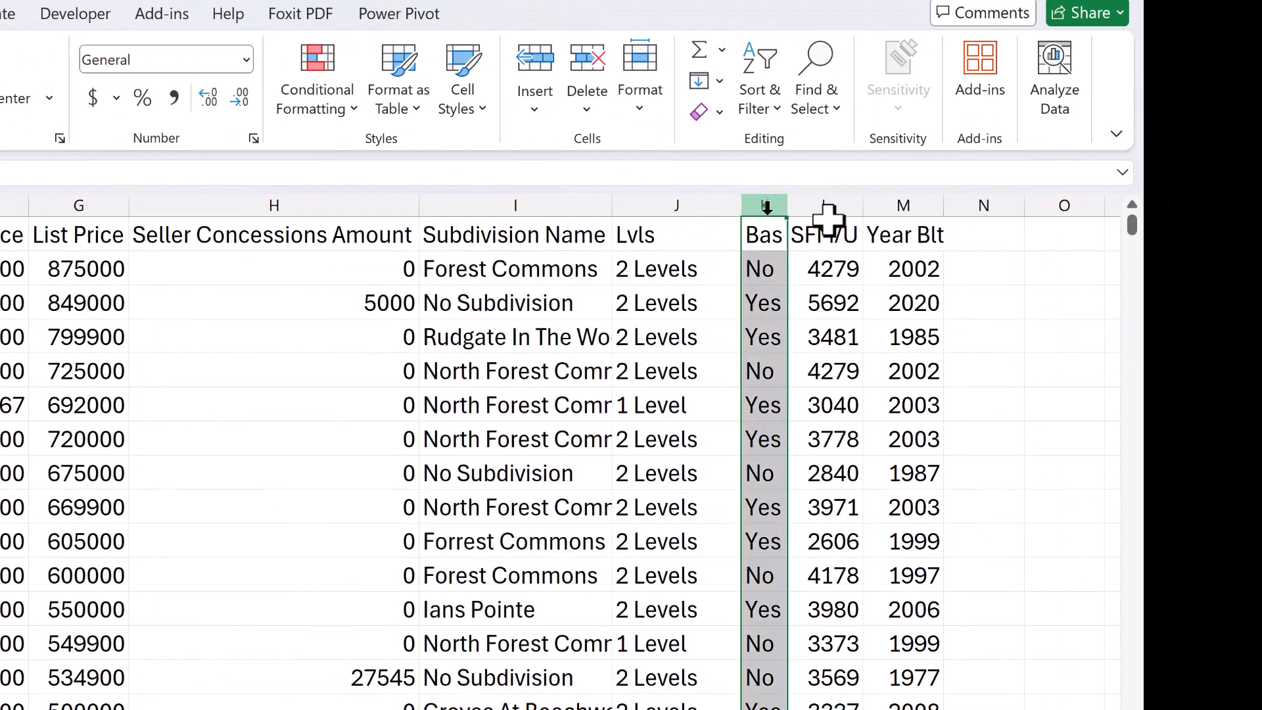
{"action": "left_click", "coordinate": [831, 205]}
{"action": "left_click", "coordinate": [880, 205]}
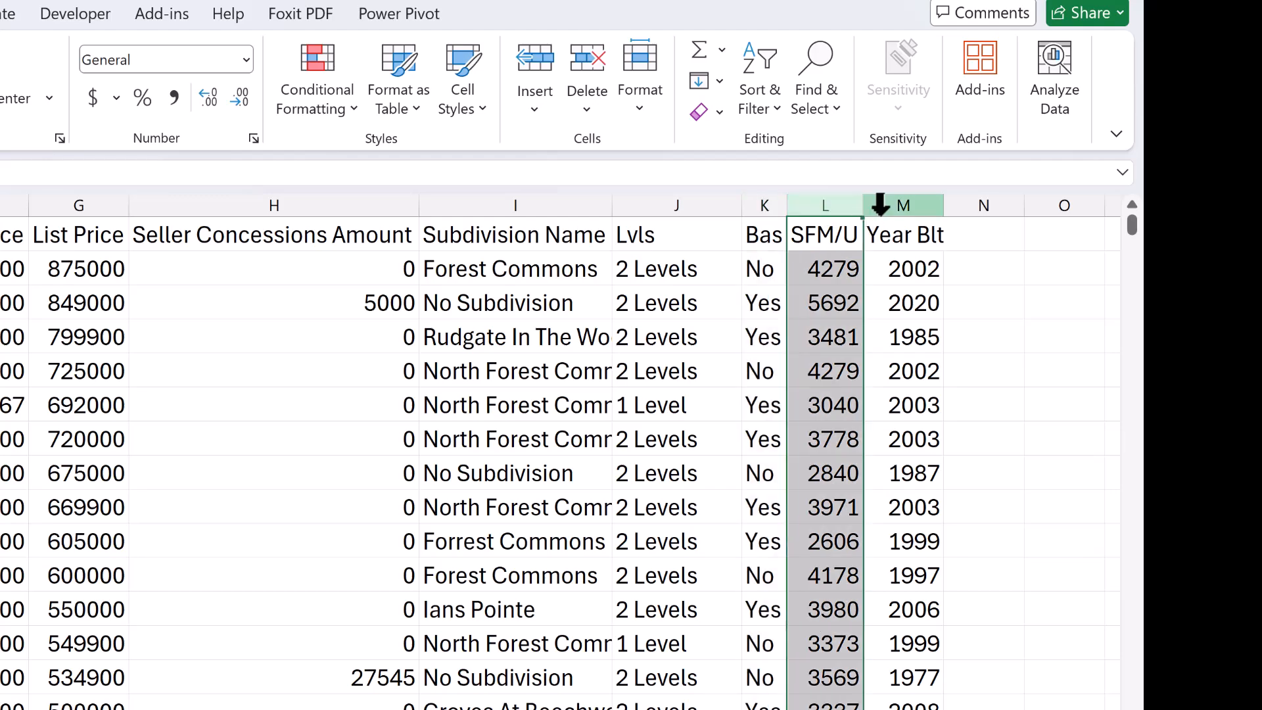
{"action": "left_click", "coordinate": [881, 204]}
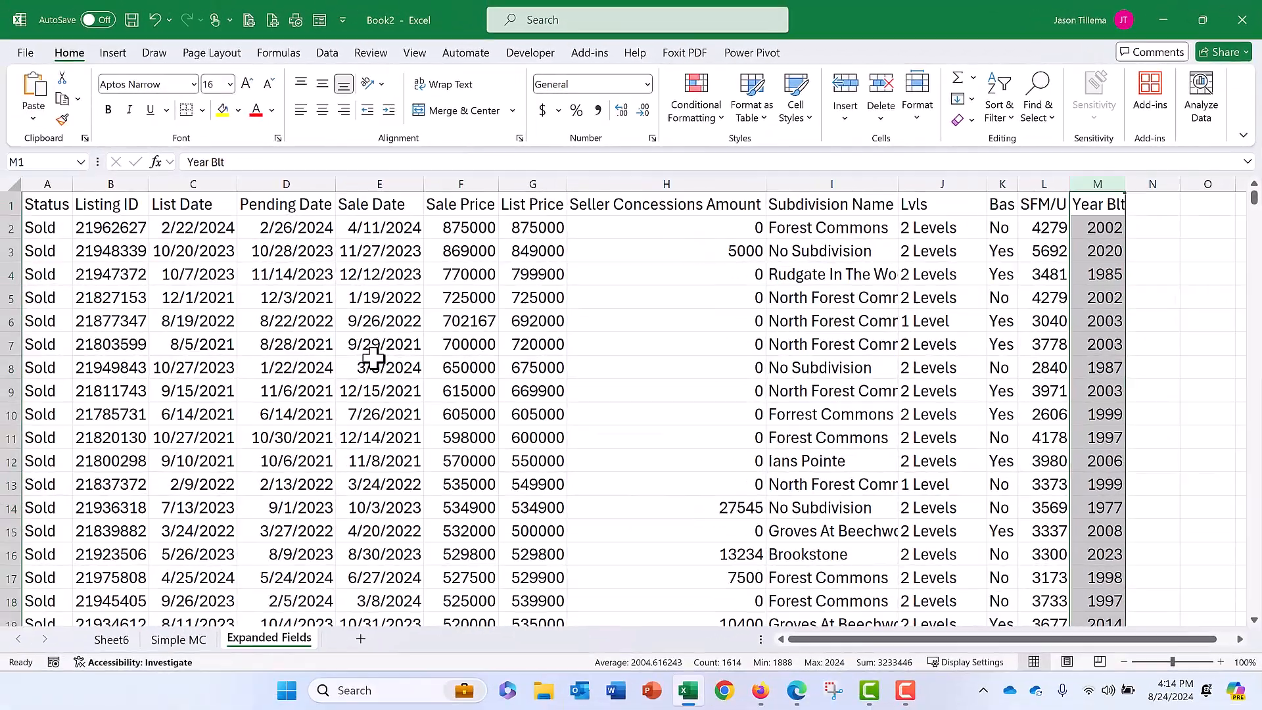
Step: Insert a PivotChart on a new worksheet from the Expanded Fields data range $A$1:$M$1614
{"action": "left_click", "coordinate": [373, 360]}
{"action": "left_click", "coordinate": [283, 482]}
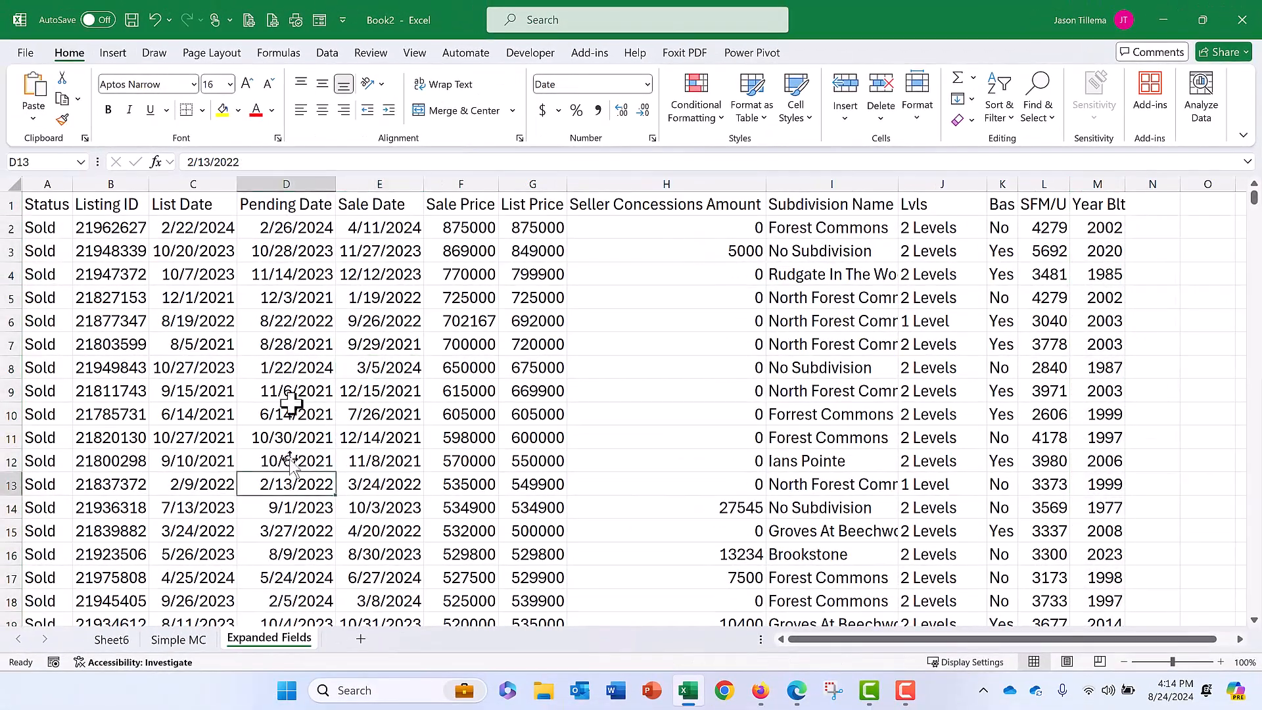
{"action": "left_click", "coordinate": [290, 368]}
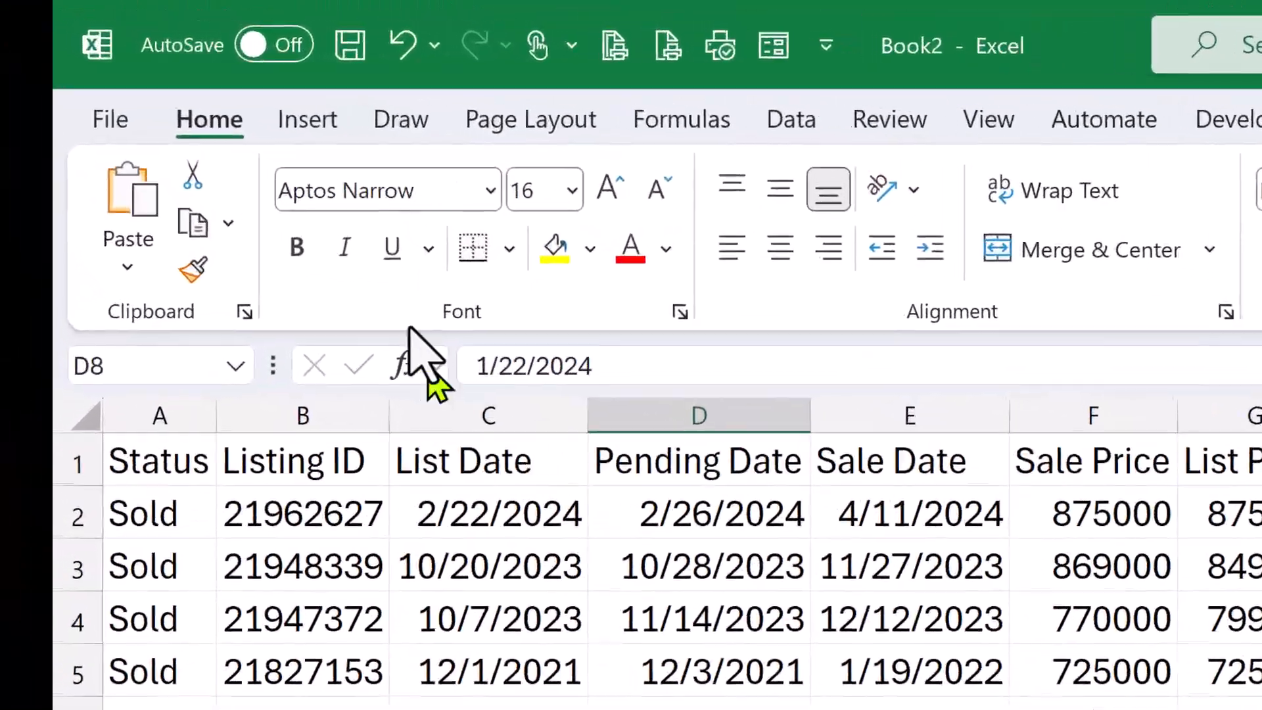
{"action": "left_click", "coordinate": [307, 120]}
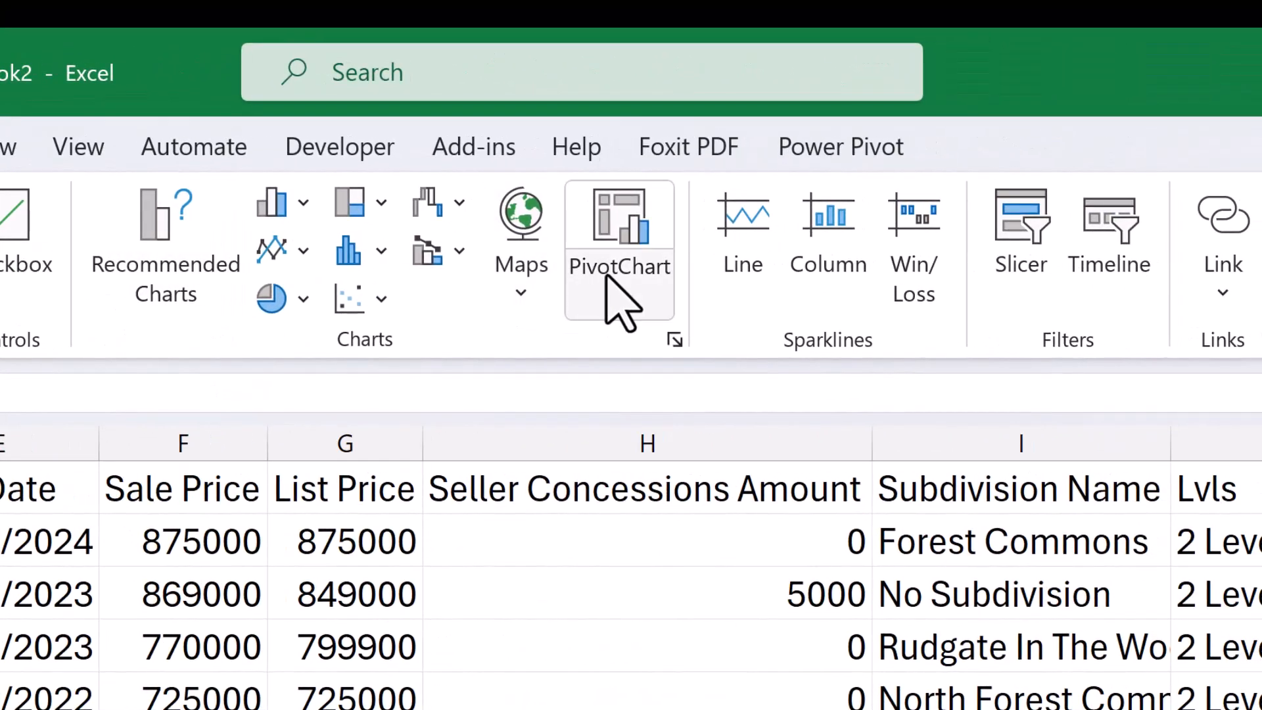
{"action": "left_click", "coordinate": [618, 302]}
{"action": "left_click", "coordinate": [640, 362]}
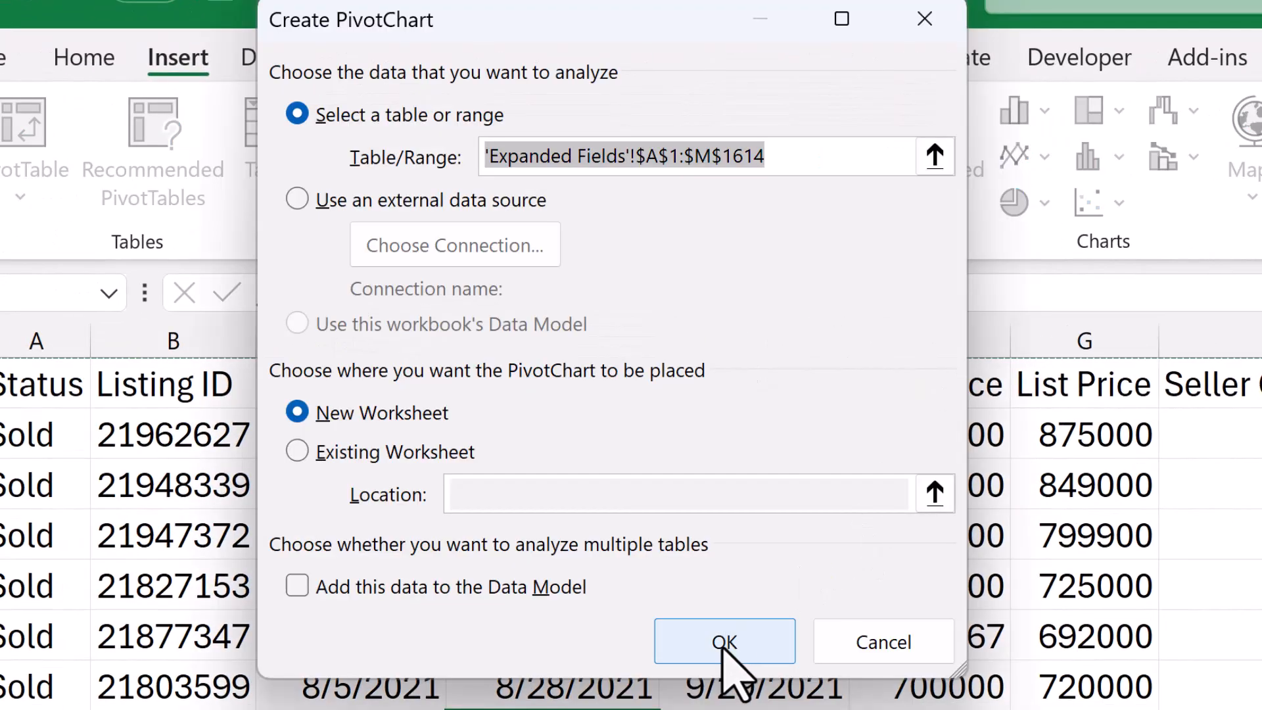
{"action": "left_click", "coordinate": [723, 644]}
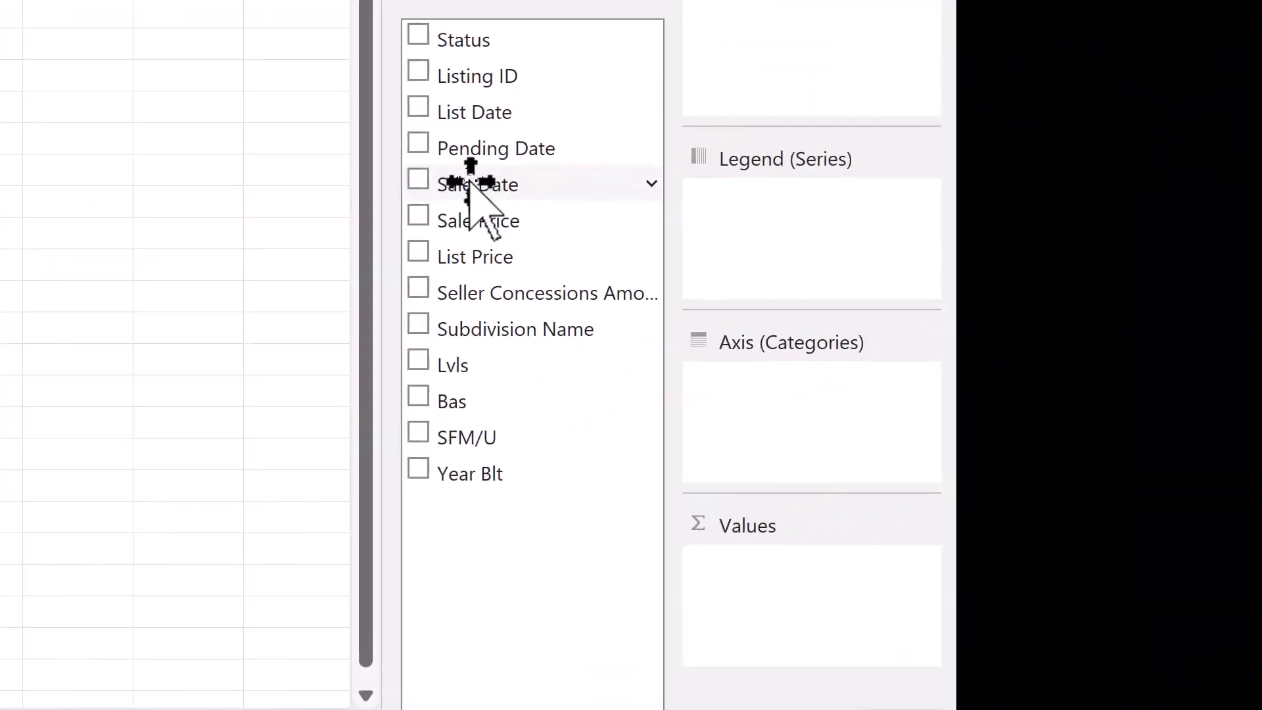
Step: Use Sale Date as the PivotChart's axis categories and Sale Price as its values, summarized by Average
{"action": "left_click_drag", "start_coordinate": [471, 191], "coordinate": [775, 407]}
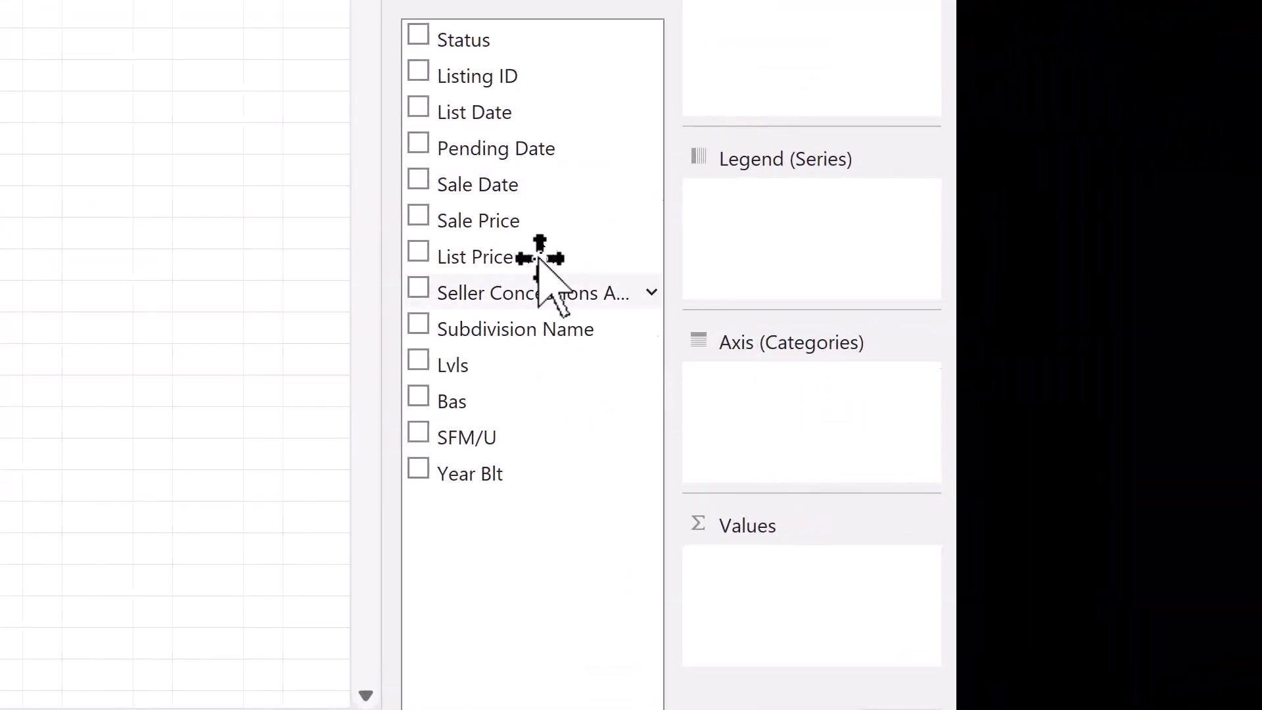
{"action": "left_click_drag", "start_coordinate": [460, 223], "coordinate": [812, 641]}
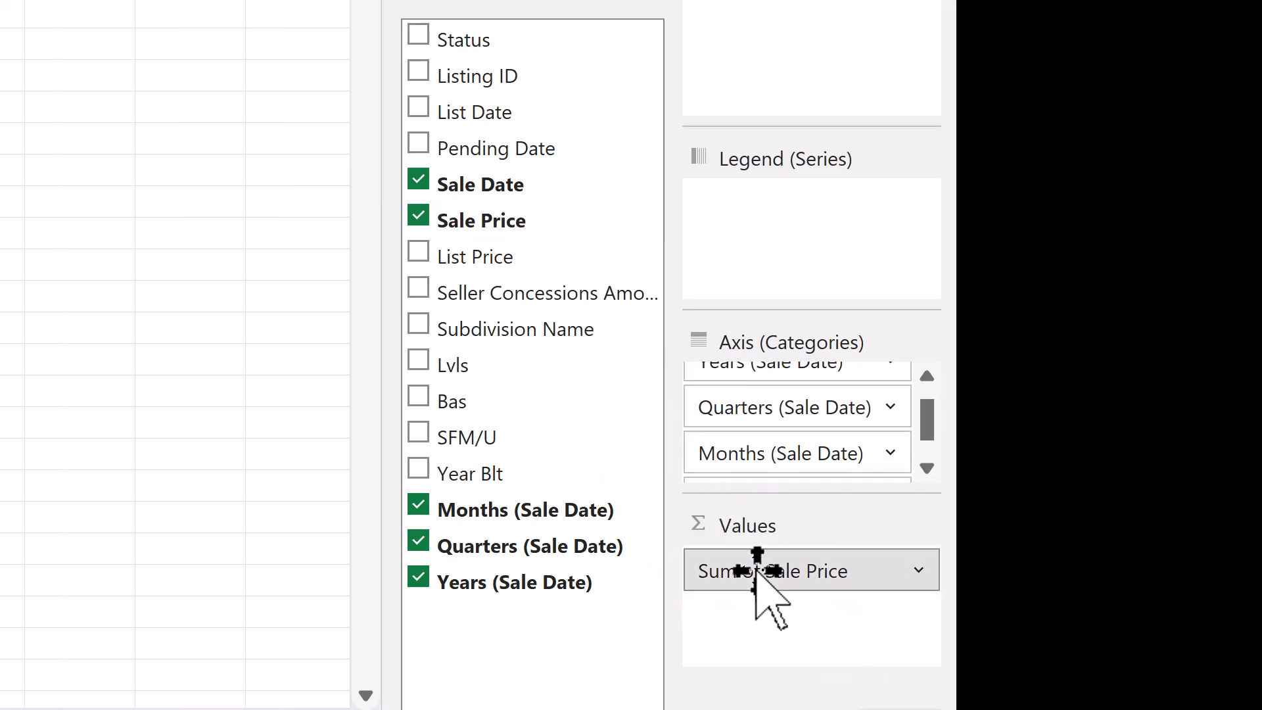
{"action": "left_click", "coordinate": [757, 578]}
{"action": "left_click", "coordinate": [750, 532]}
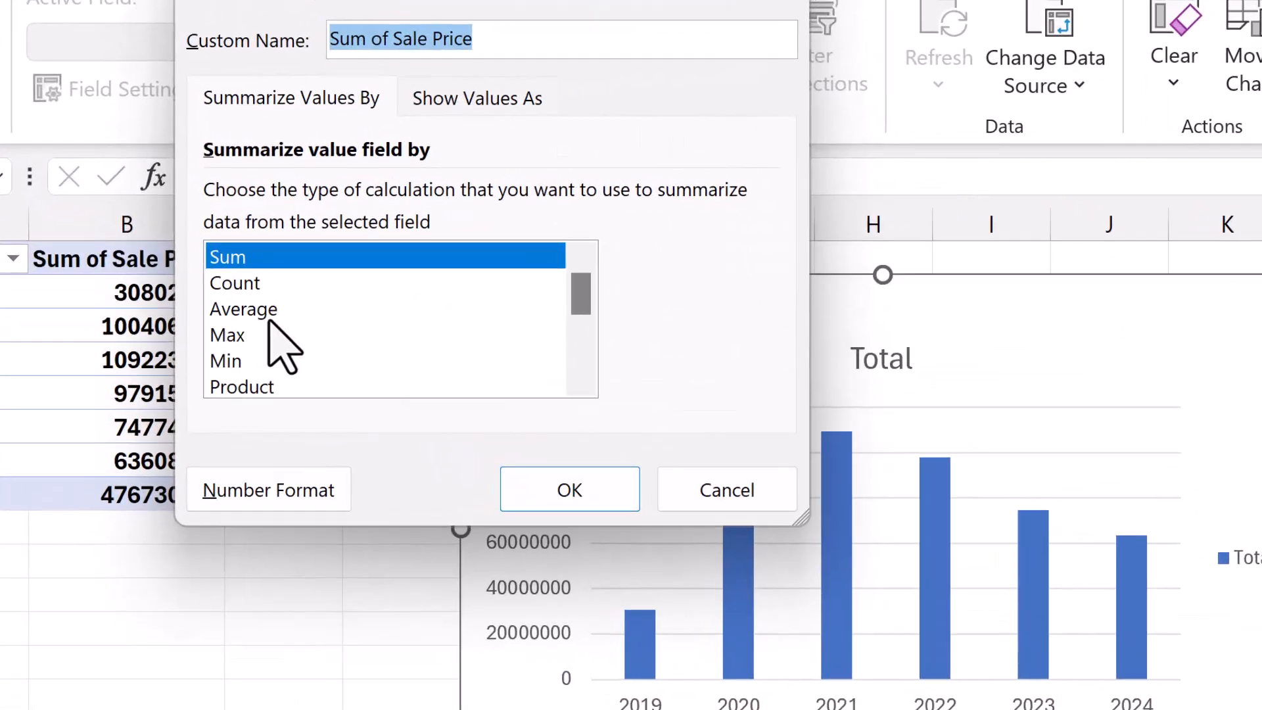
{"action": "left_click", "coordinate": [233, 251]}
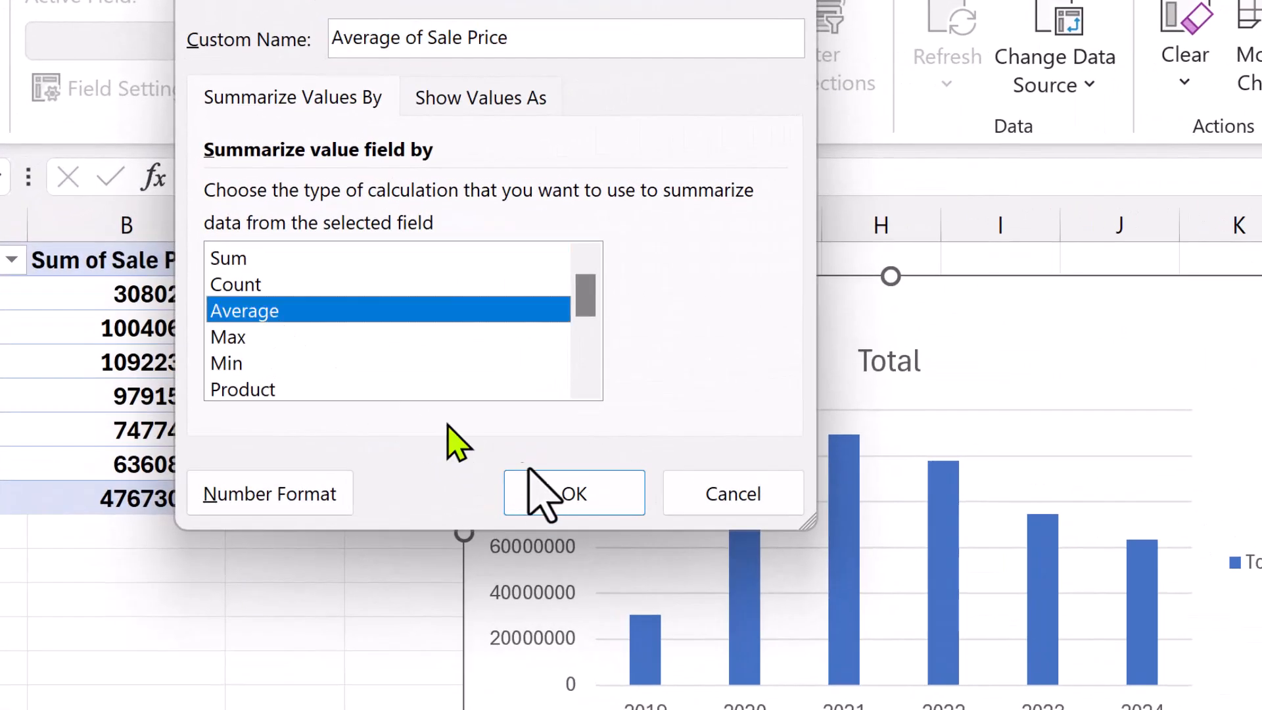
{"action": "left_click", "coordinate": [553, 503]}
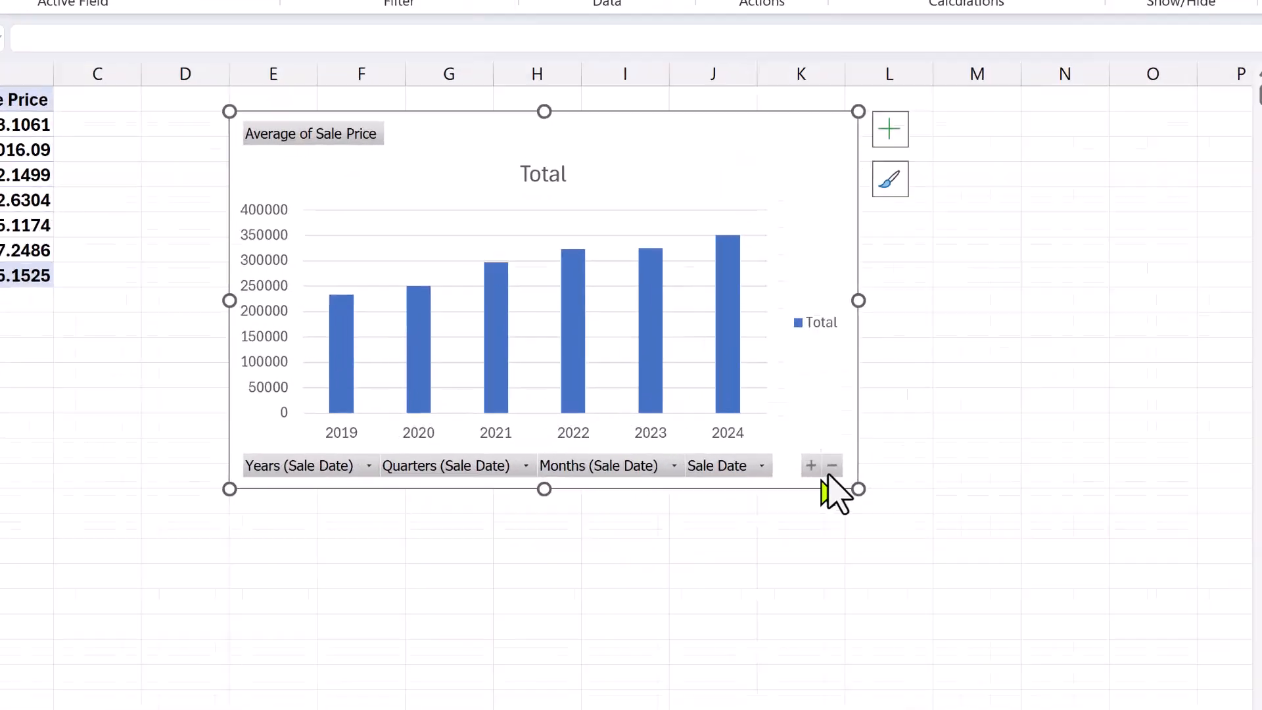
Step: Expand the chart's dates to quarters and months, and exclude 2019 through 2022 from the Years (Sale Date) filter
{"action": "left_click", "coordinate": [1019, 523]}
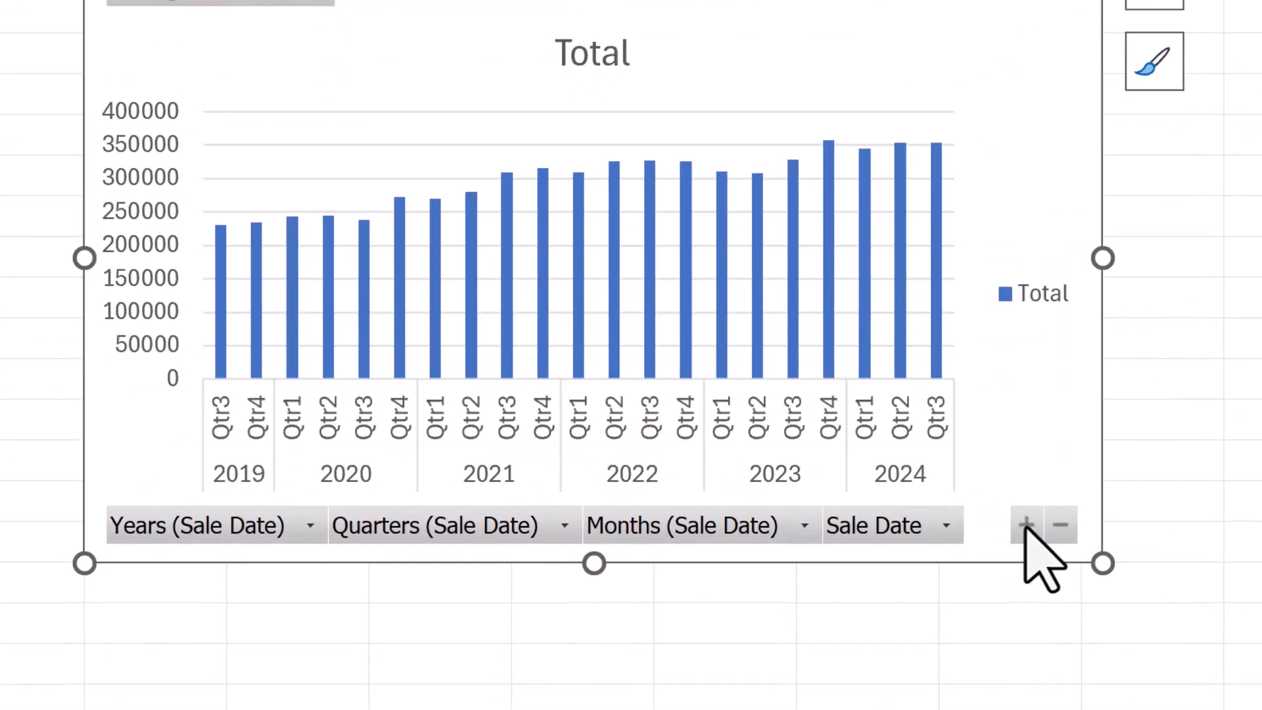
{"action": "left_click", "coordinate": [1025, 524]}
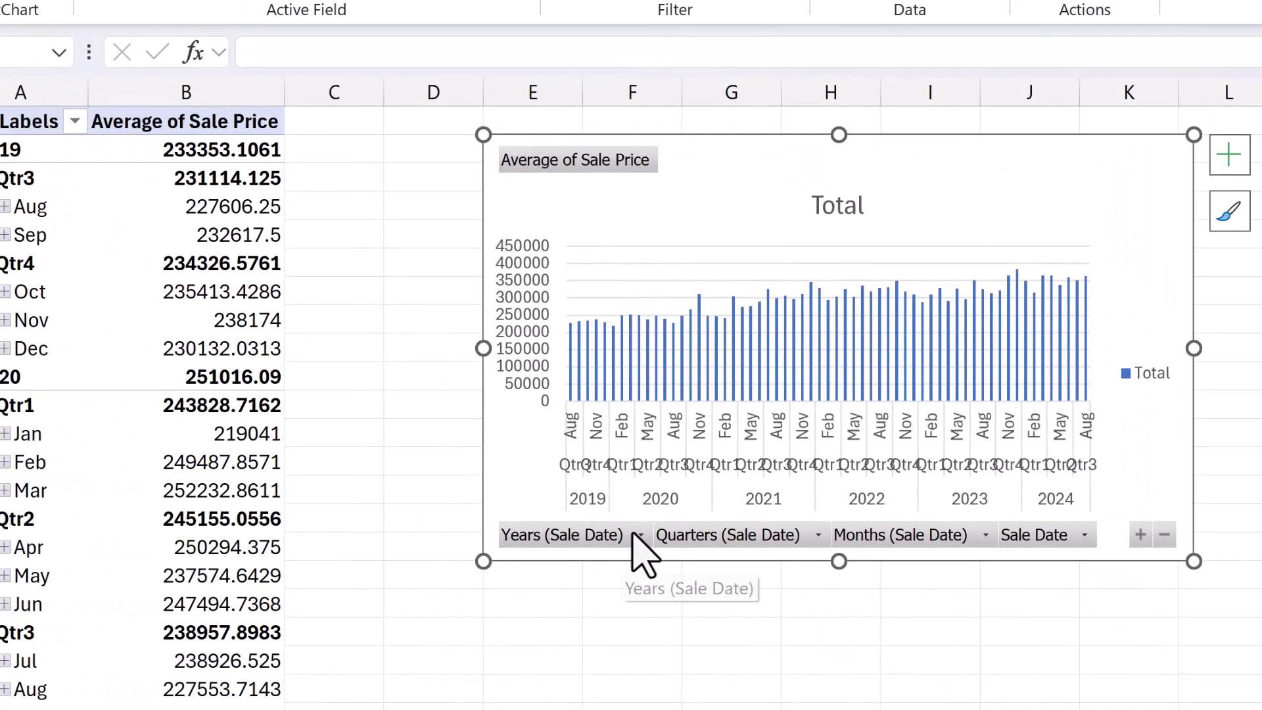
{"action": "left_click", "coordinate": [637, 534]}
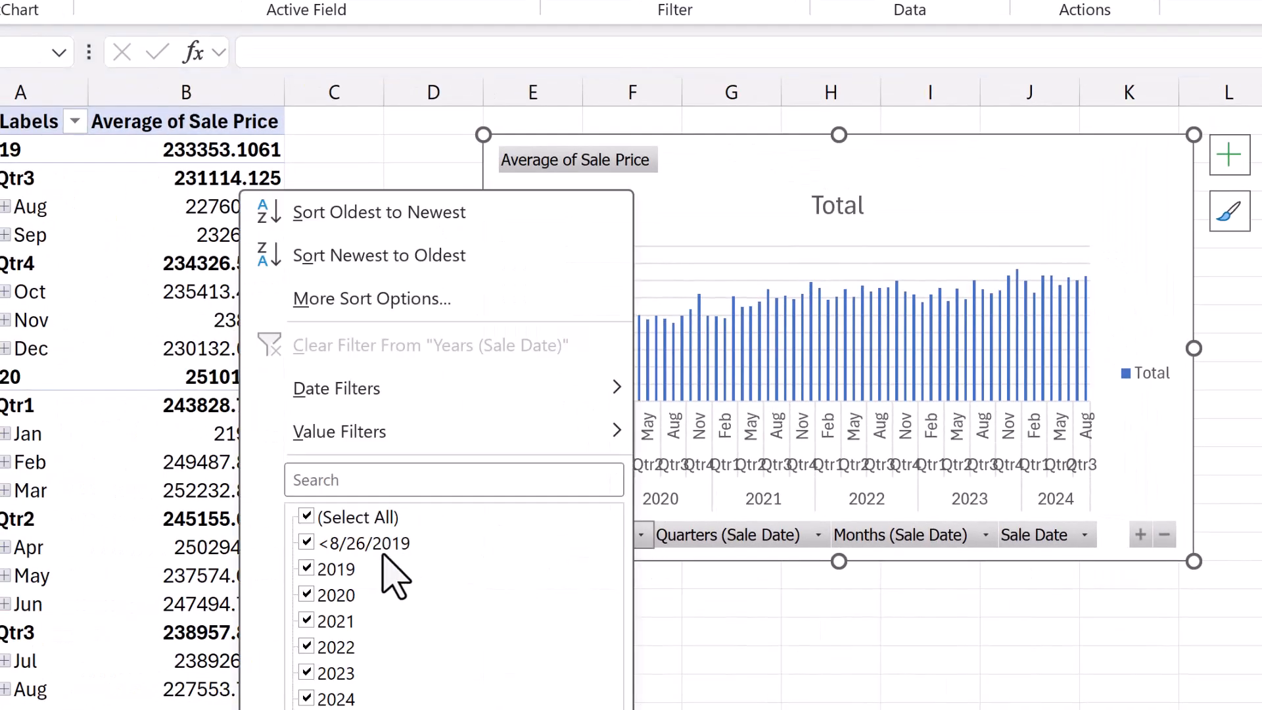
{"action": "left_click", "coordinate": [307, 569]}
{"action": "left_click", "coordinate": [307, 595]}
{"action": "left_click", "coordinate": [307, 621]}
{"action": "left_click", "coordinate": [307, 647]}
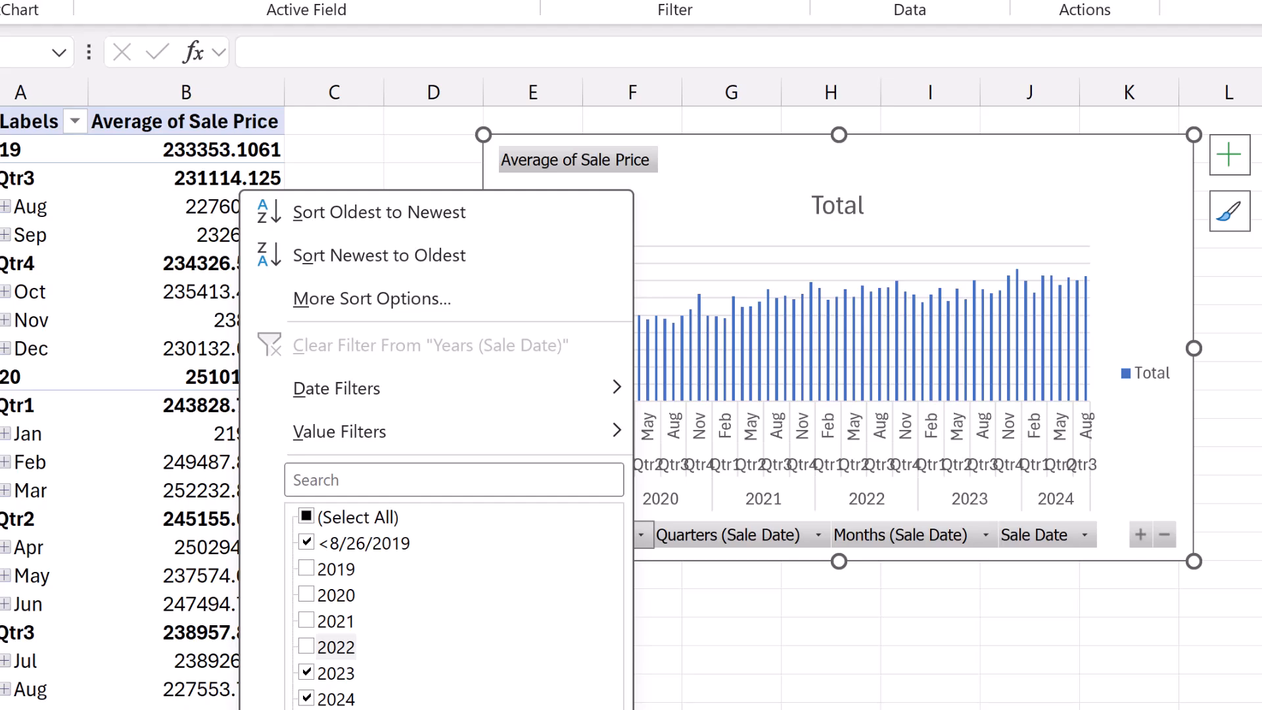
{"action": "key", "text": "Return"}
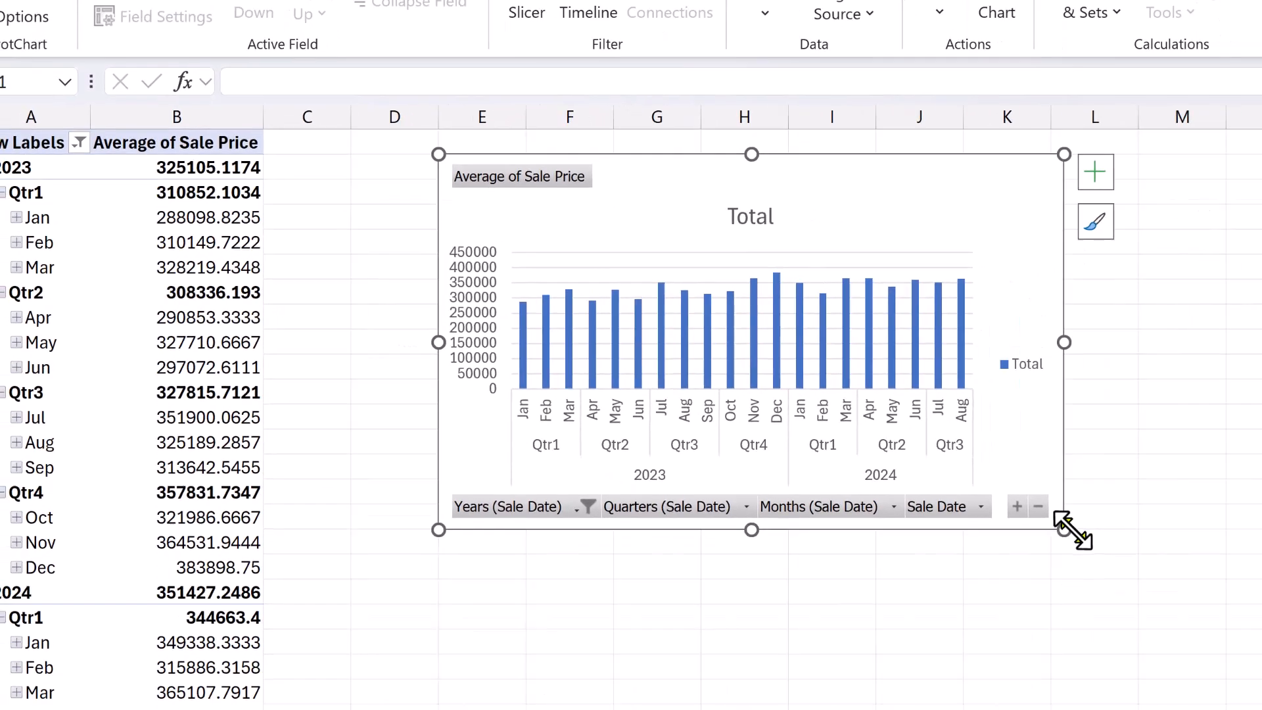
Step: Enlarge the new chart to span about columns E to N, and remove its gridlines and legend
{"action": "left_click_drag", "start_coordinate": [1194, 561], "coordinate": [880, 535]}
{"action": "left_click", "coordinate": [899, 218]}
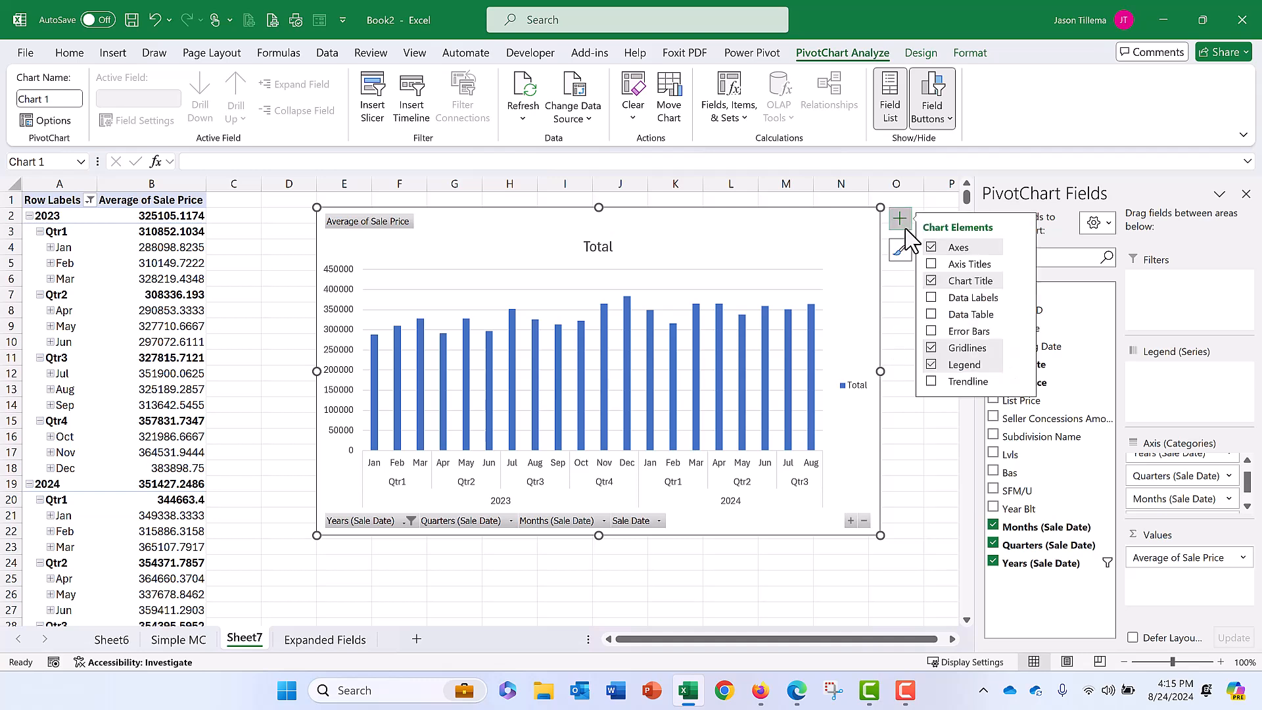
{"action": "left_click", "coordinate": [932, 347]}
{"action": "left_click", "coordinate": [931, 365]}
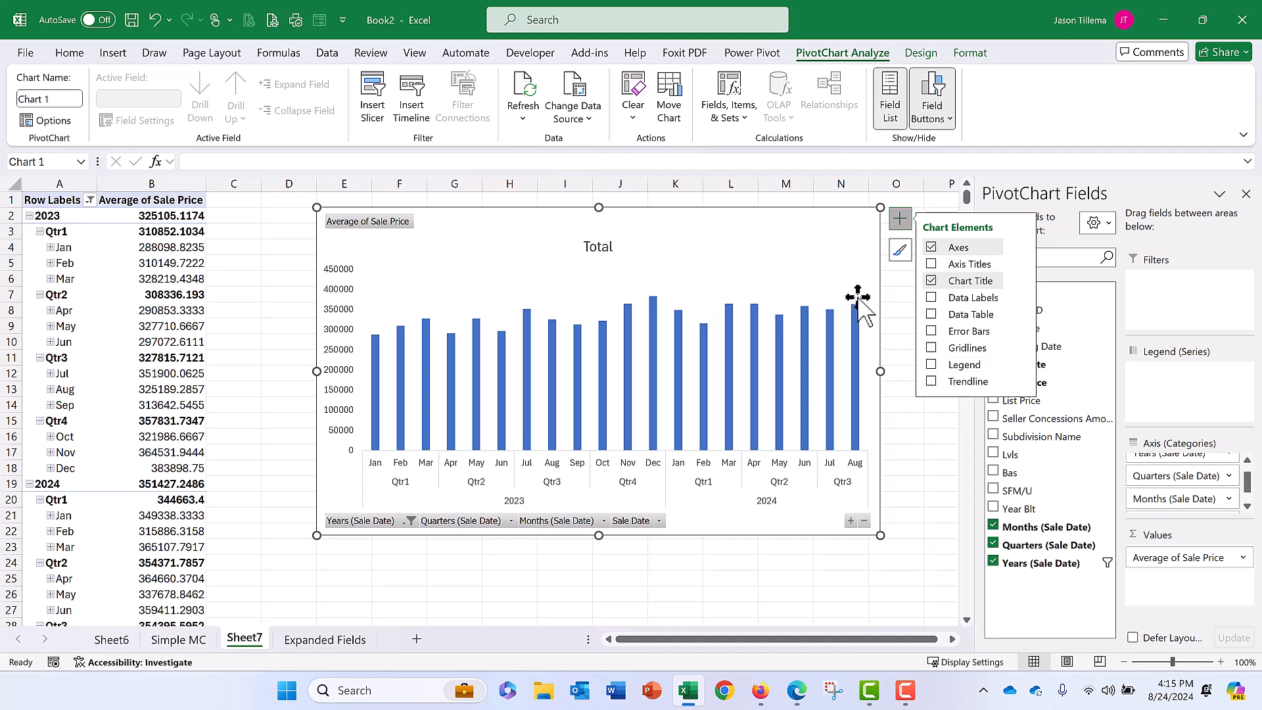
{"action": "left_click", "coordinate": [761, 562]}
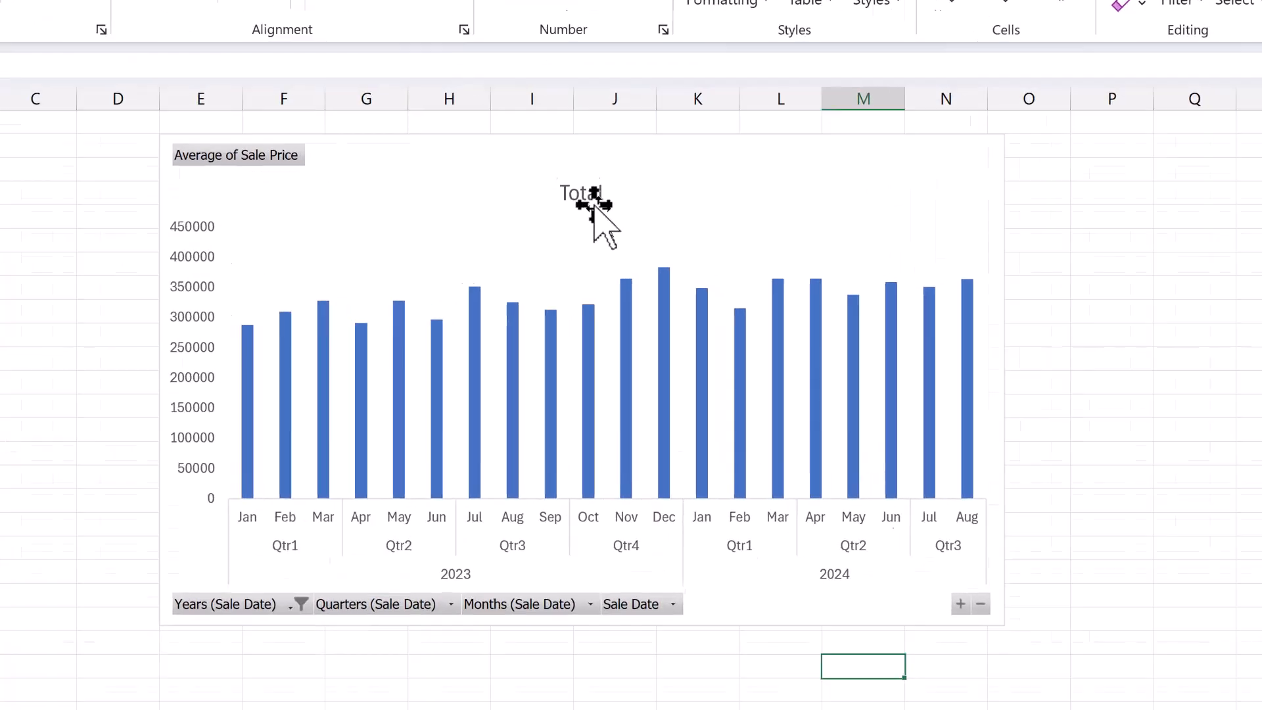
Step: Change the chart title to "Sale Price Trend"
{"action": "left_click", "coordinate": [597, 242]}
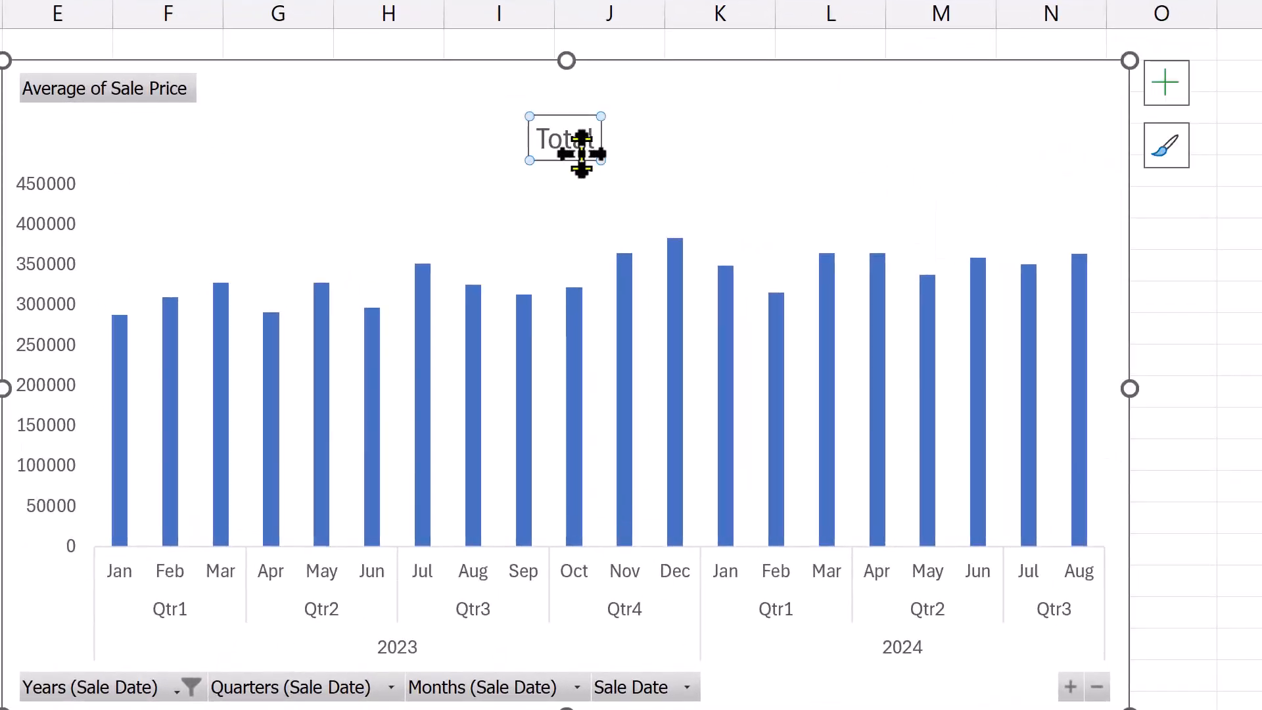
{"action": "left_click", "coordinate": [546, 140]}
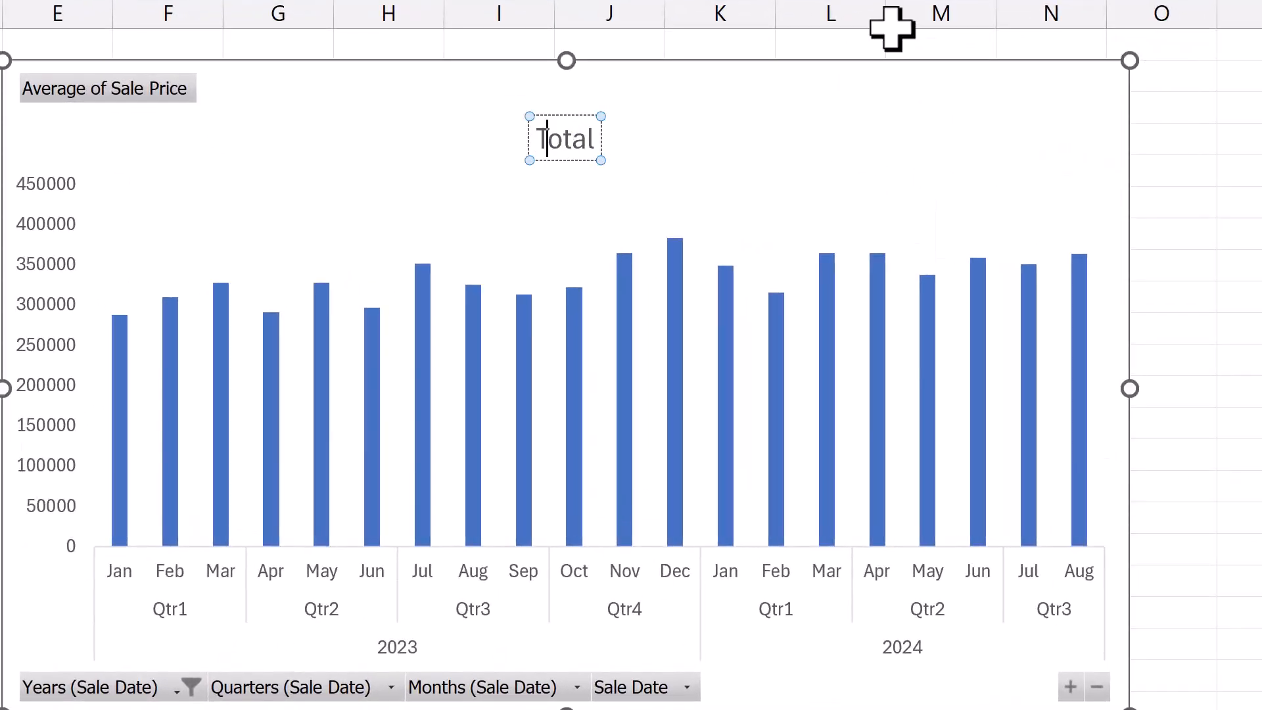
{"action": "key", "text": "BackSpace"}
{"action": "type", "text": "SAle"}
{"action": "key", "text": "BackSpace"}
{"action": "key", "text": "BackSpace"}
{"action": "key", "text": "BackSpace"}
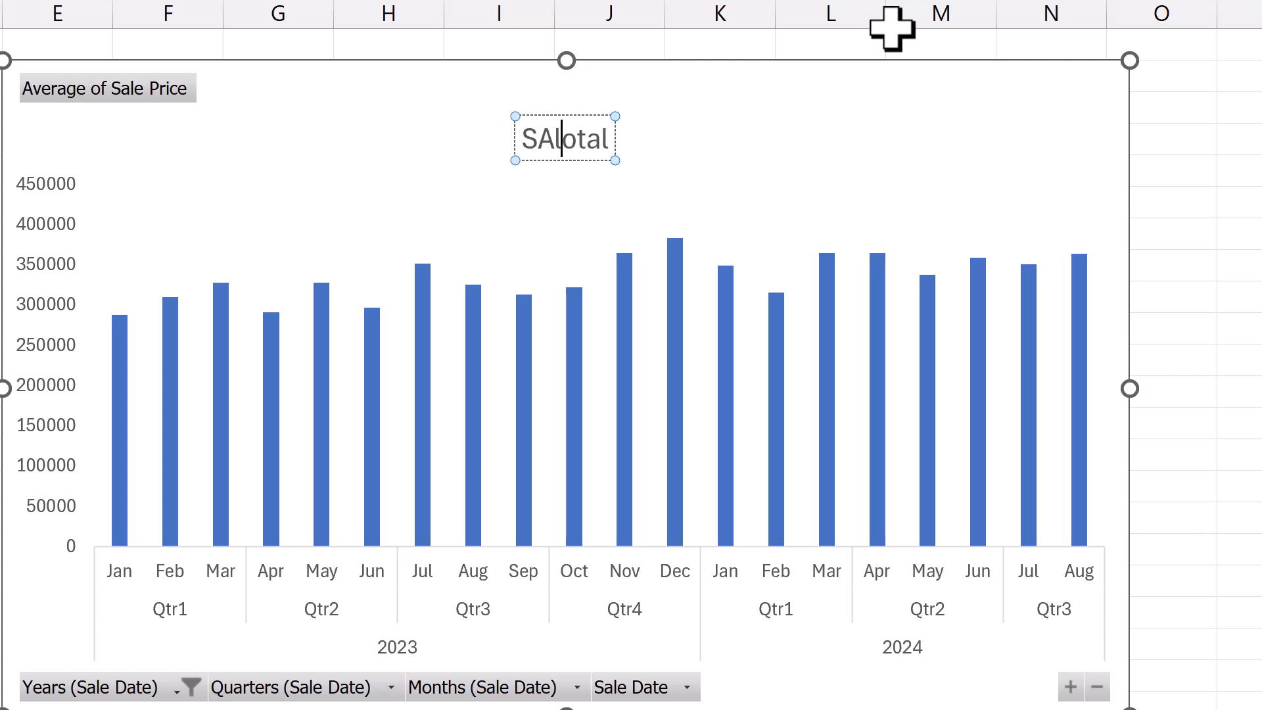
{"action": "key", "text": "BackSpace"}
{"action": "type", "text": "ale Pric"}
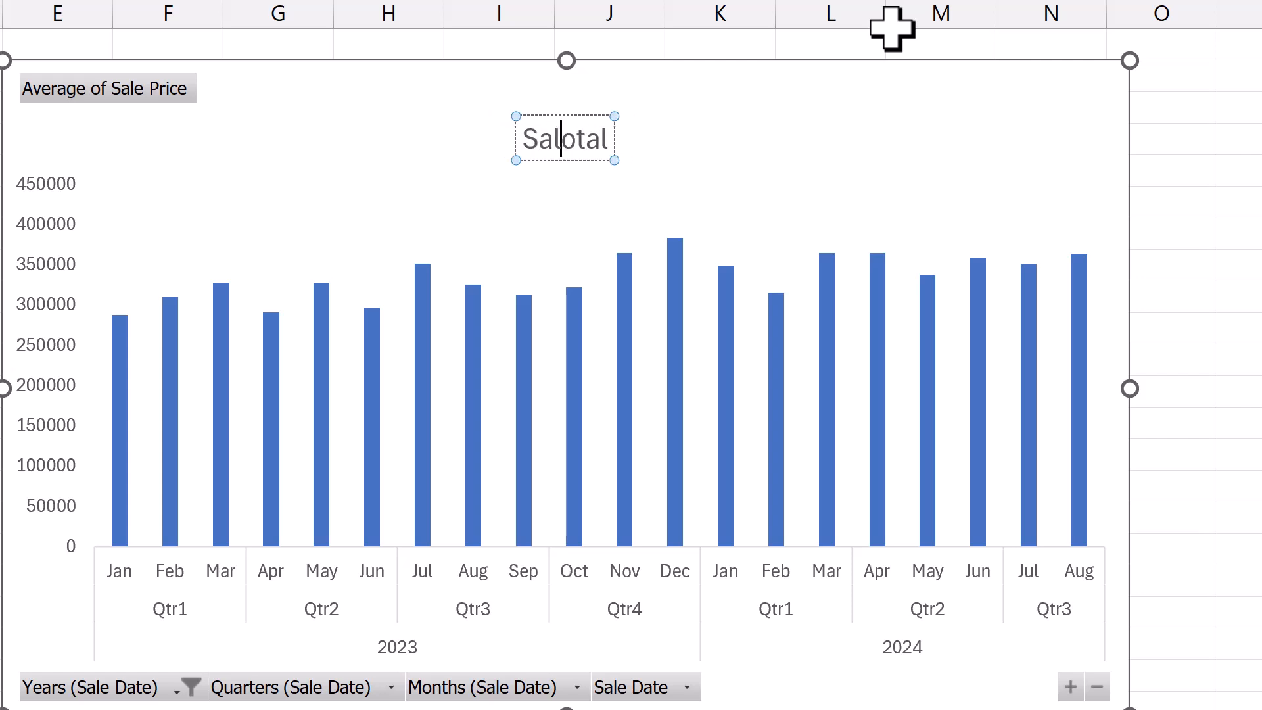
{"action": "type", "text": "e Trend"}
{"action": "key", "text": "shift+End"}
{"action": "key", "text": "Delete"}
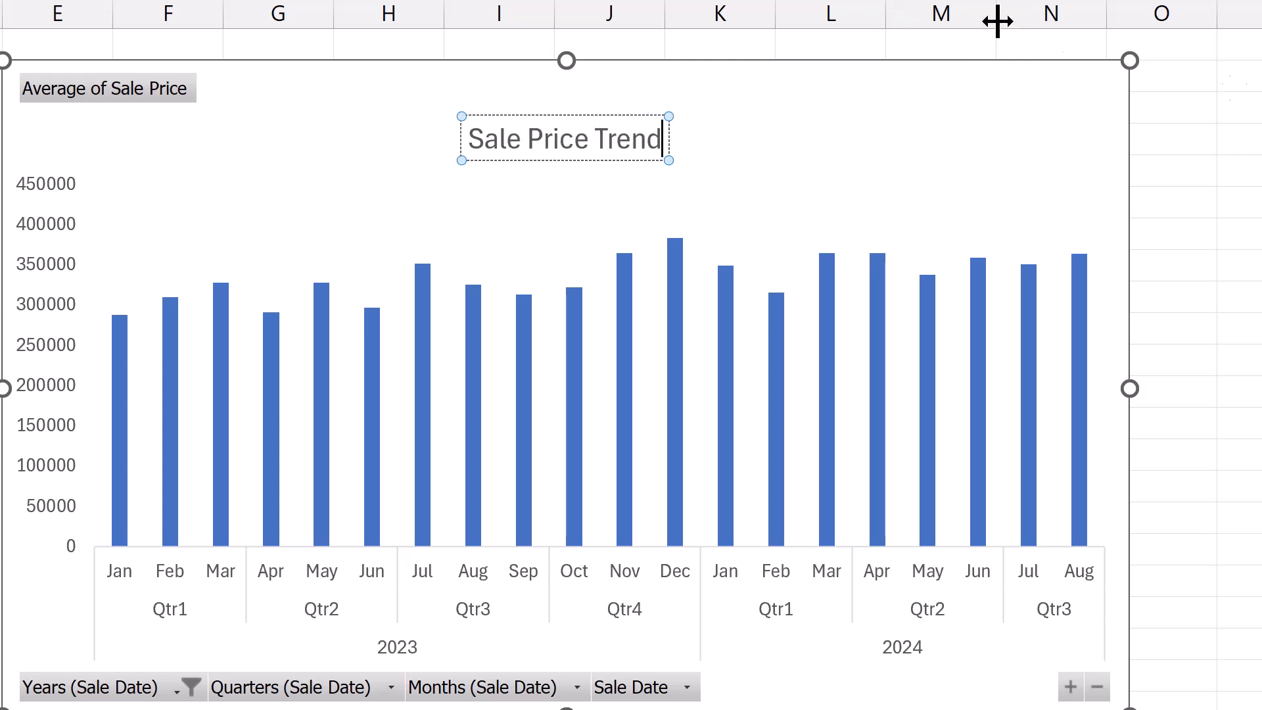
{"action": "left_click", "coordinate": [1238, 237]}
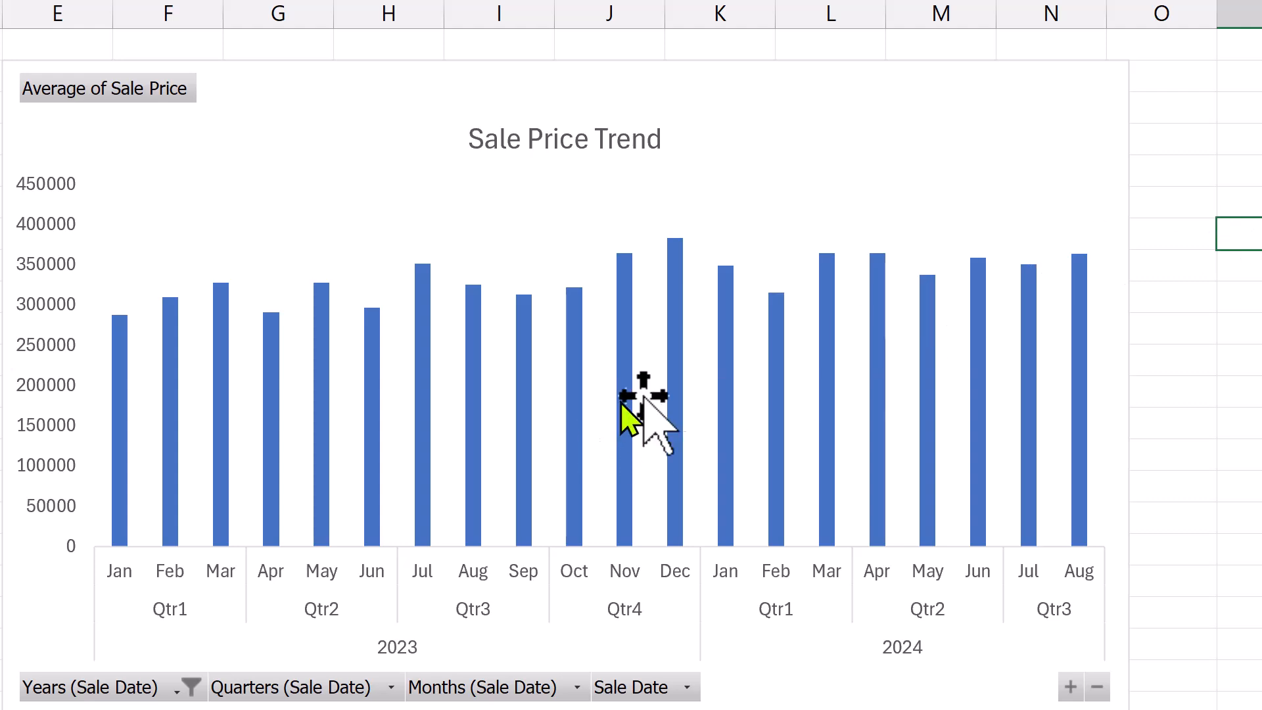
Step: Add a linear trendline to the average sale price bars and display its equation on the chart
{"action": "left_click", "coordinate": [671, 380]}
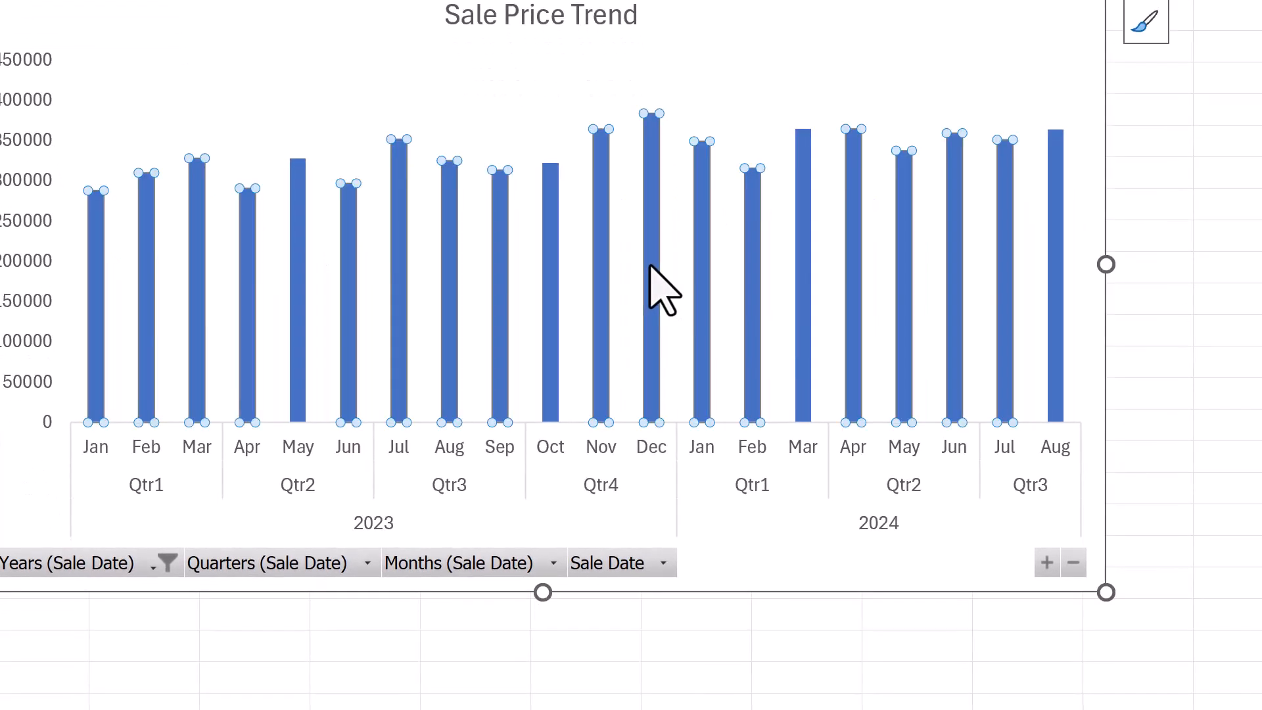
{"action": "right_click", "coordinate": [650, 266]}
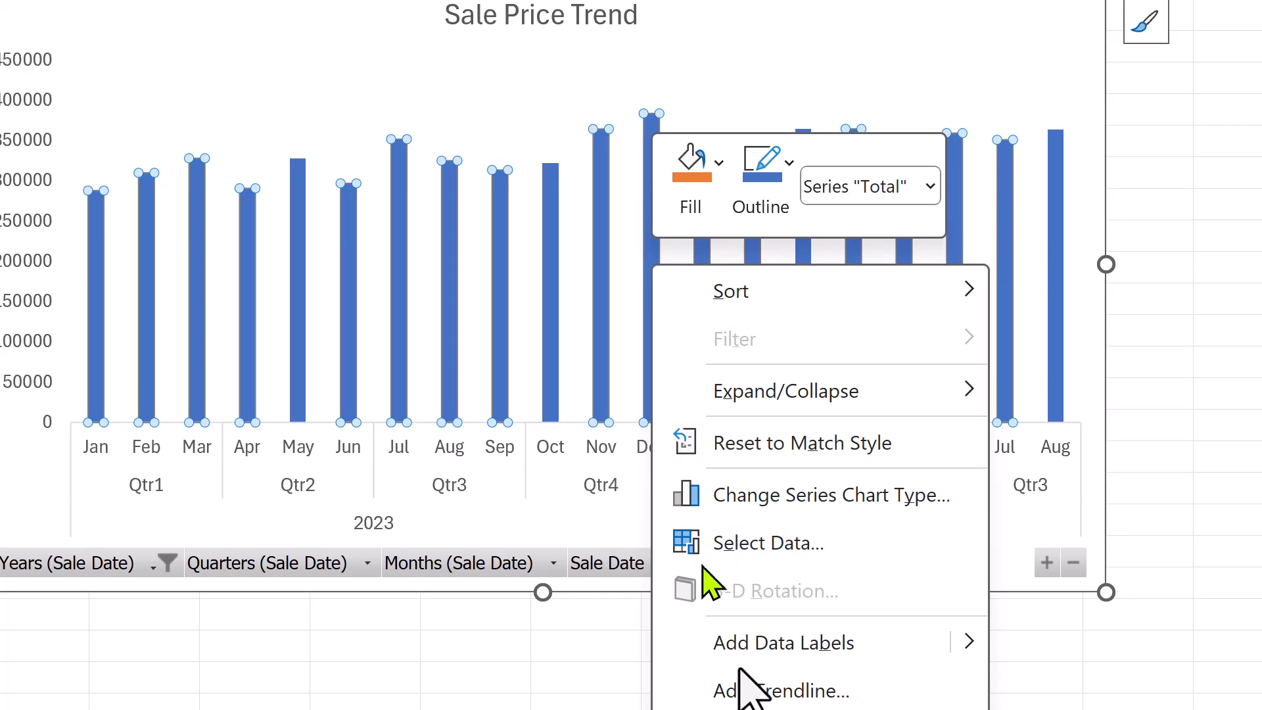
{"action": "left_click", "coordinate": [755, 687]}
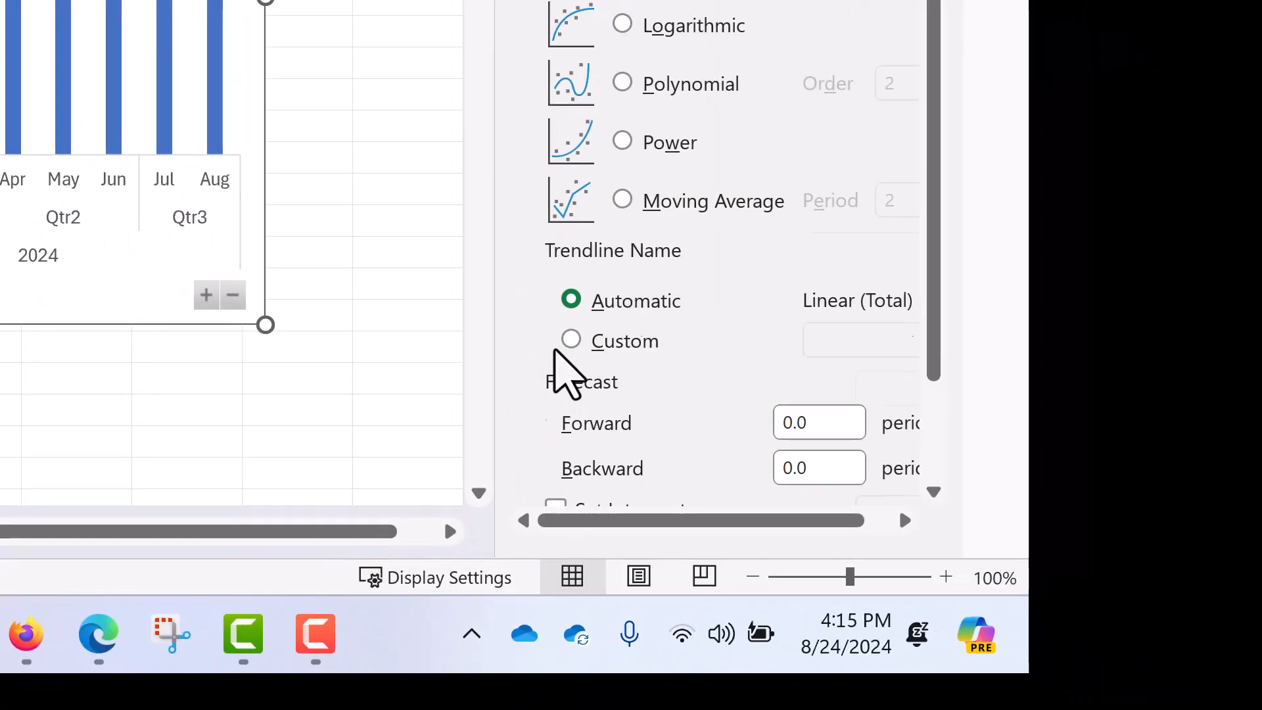
{"action": "scroll", "coordinate": [558, 375], "scroll_direction": "down", "scroll_amount": 2}
{"action": "left_click", "coordinate": [556, 430]}
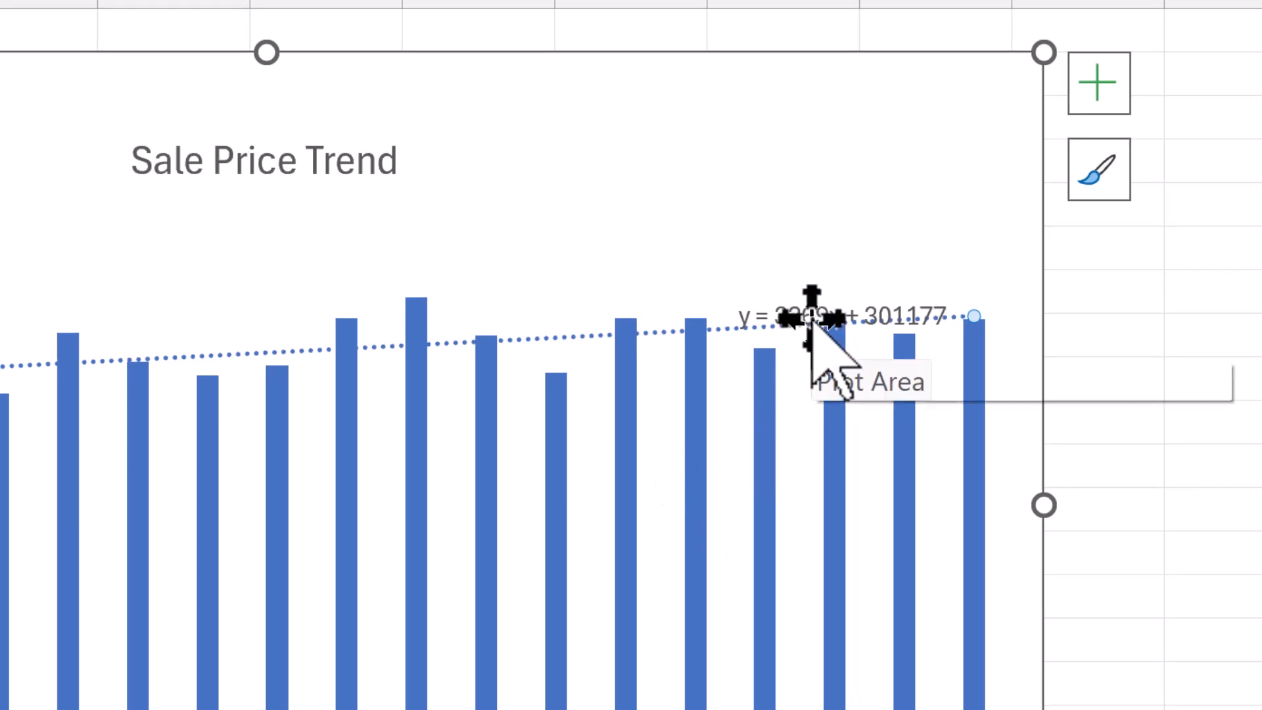
Step: Move the trendline equation into the empty space above the bars, enlarge its font and make it bold
{"action": "left_click_drag", "start_coordinate": [812, 306], "coordinate": [645, 210]}
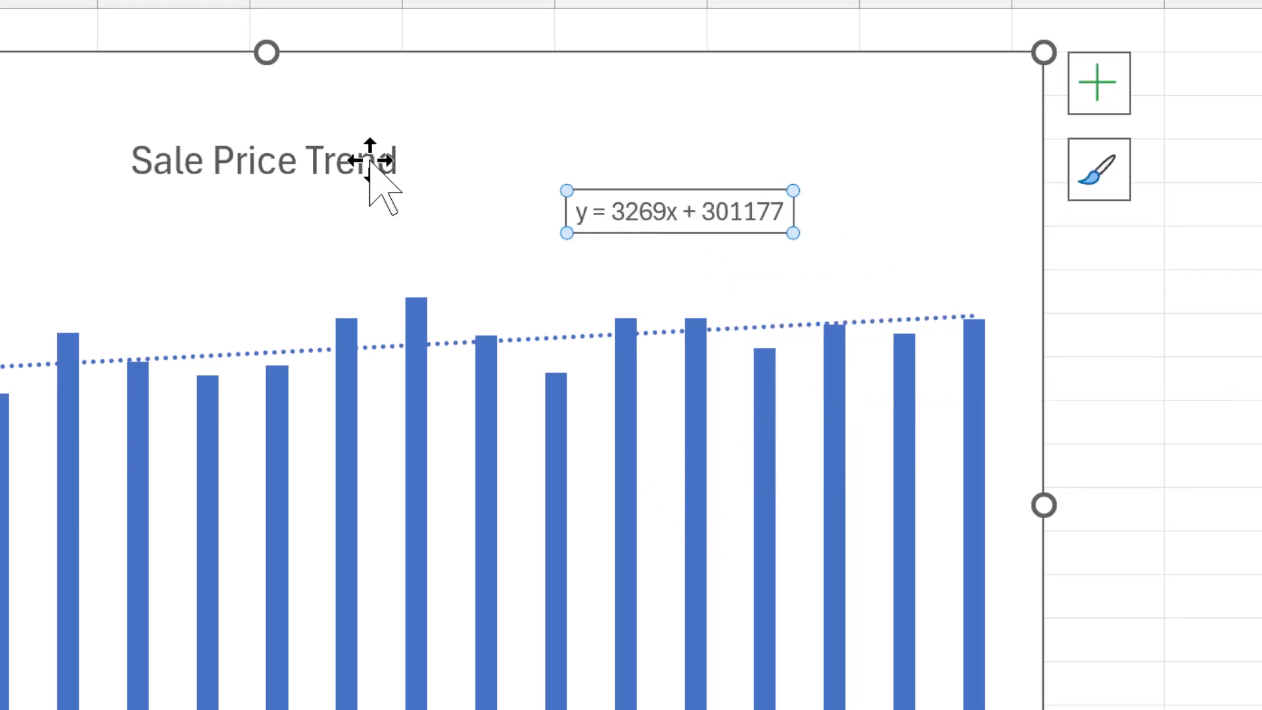
{"action": "key", "text": "ctrl+shift+period"}
{"action": "key", "text": "ctrl+shift+period"}
{"action": "key", "text": "ctrl+shift+period"}
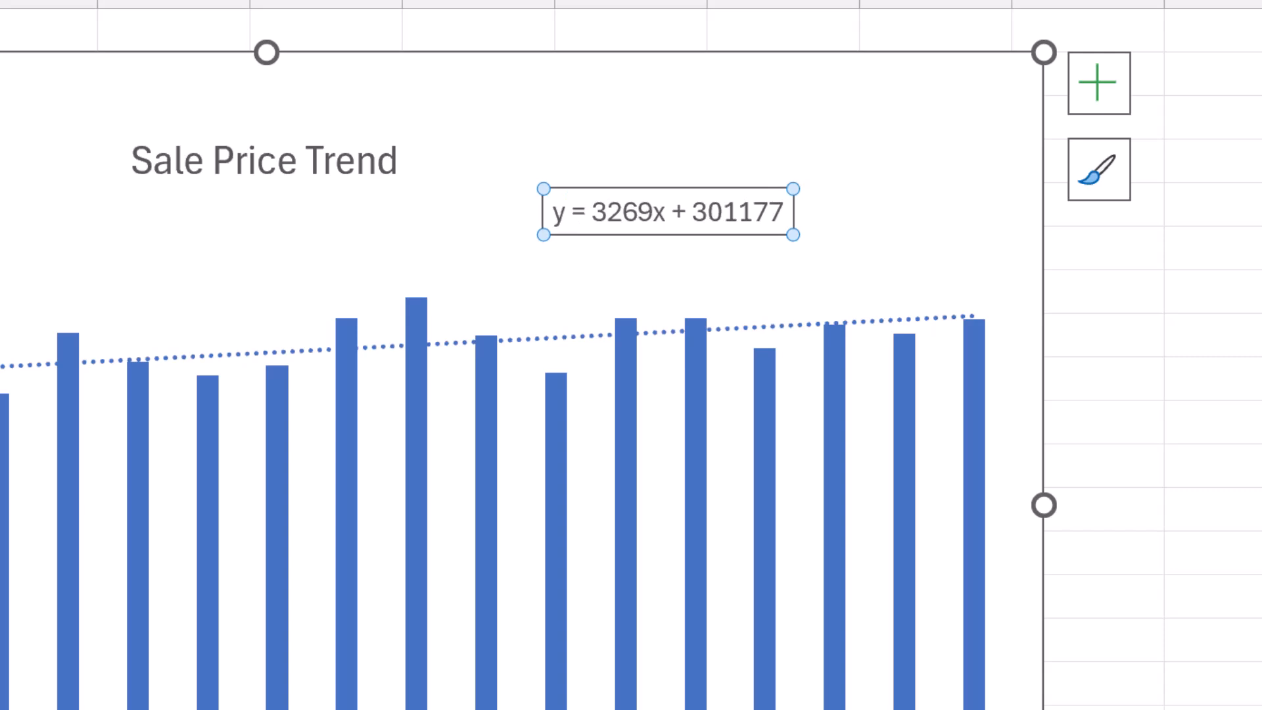
{"action": "key", "text": "ctrl+b"}
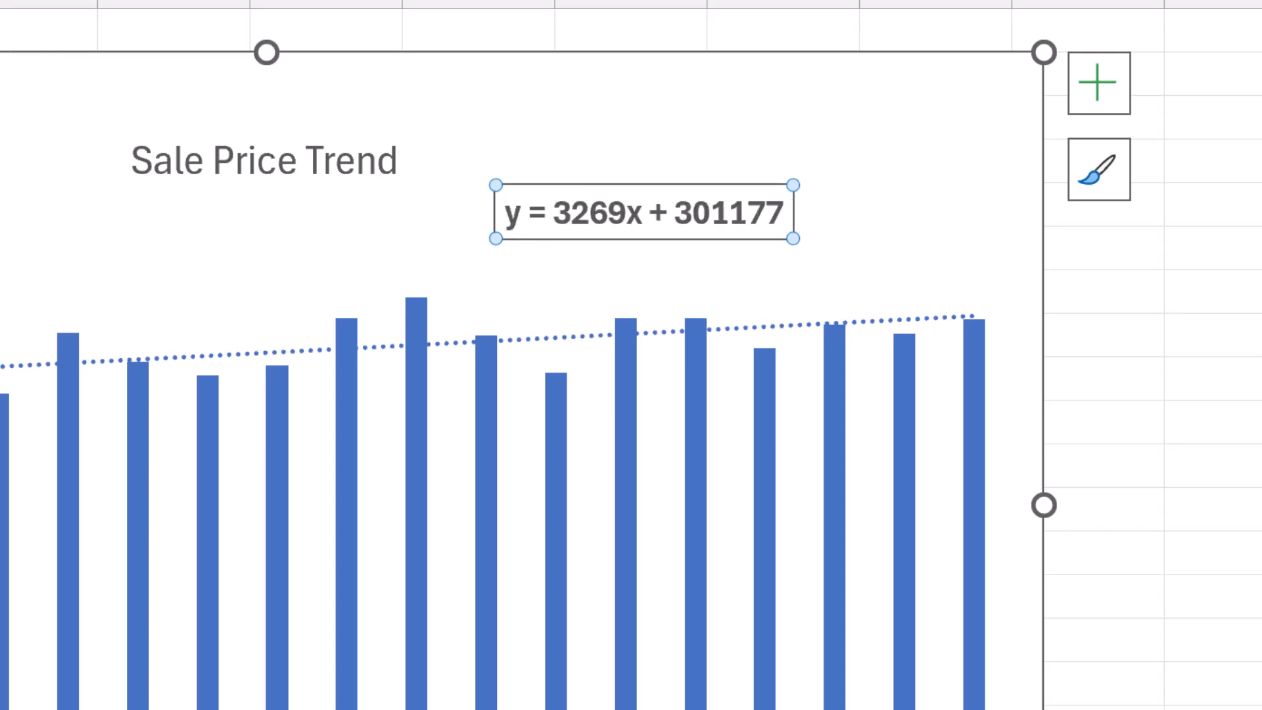
{"action": "key", "text": "ctrl+shift+period"}
{"action": "left_click", "coordinate": [1237, 339]}
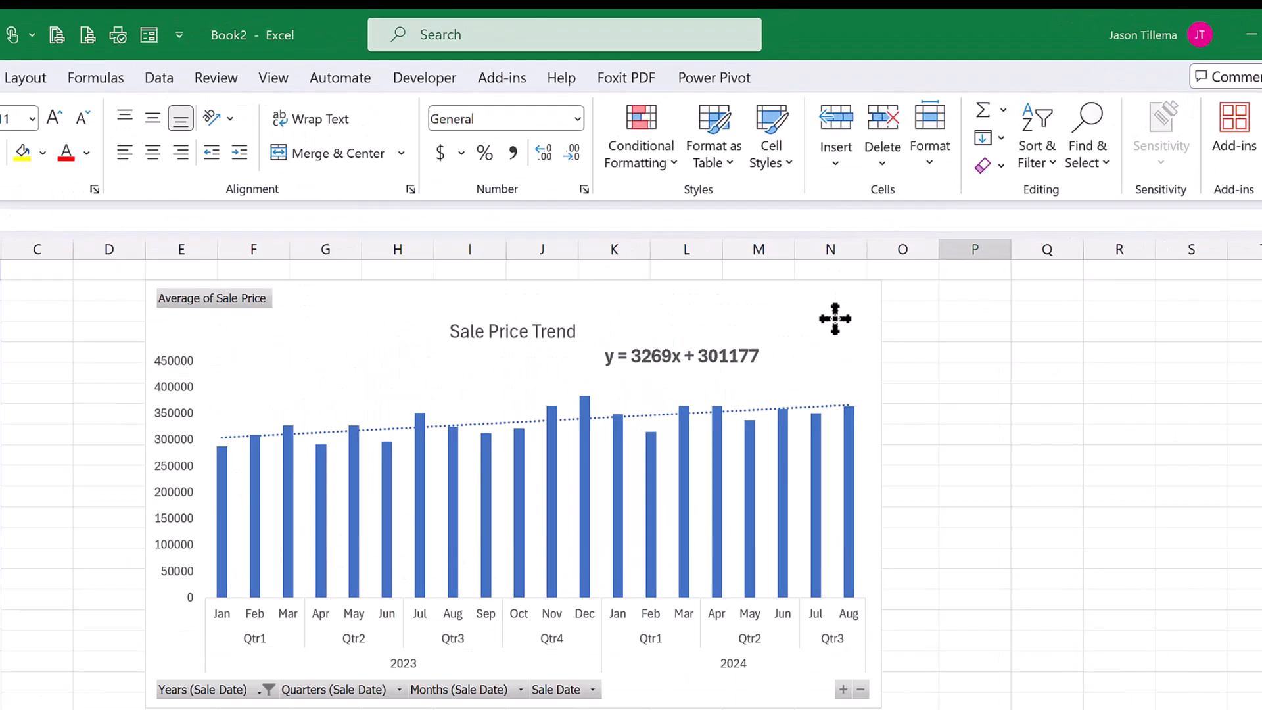
Step: Insert slicers for Subdivision Name, Lvls, Bas, SFM/U and Year Blt on the PivotChart
{"action": "left_click", "coordinate": [844, 238]}
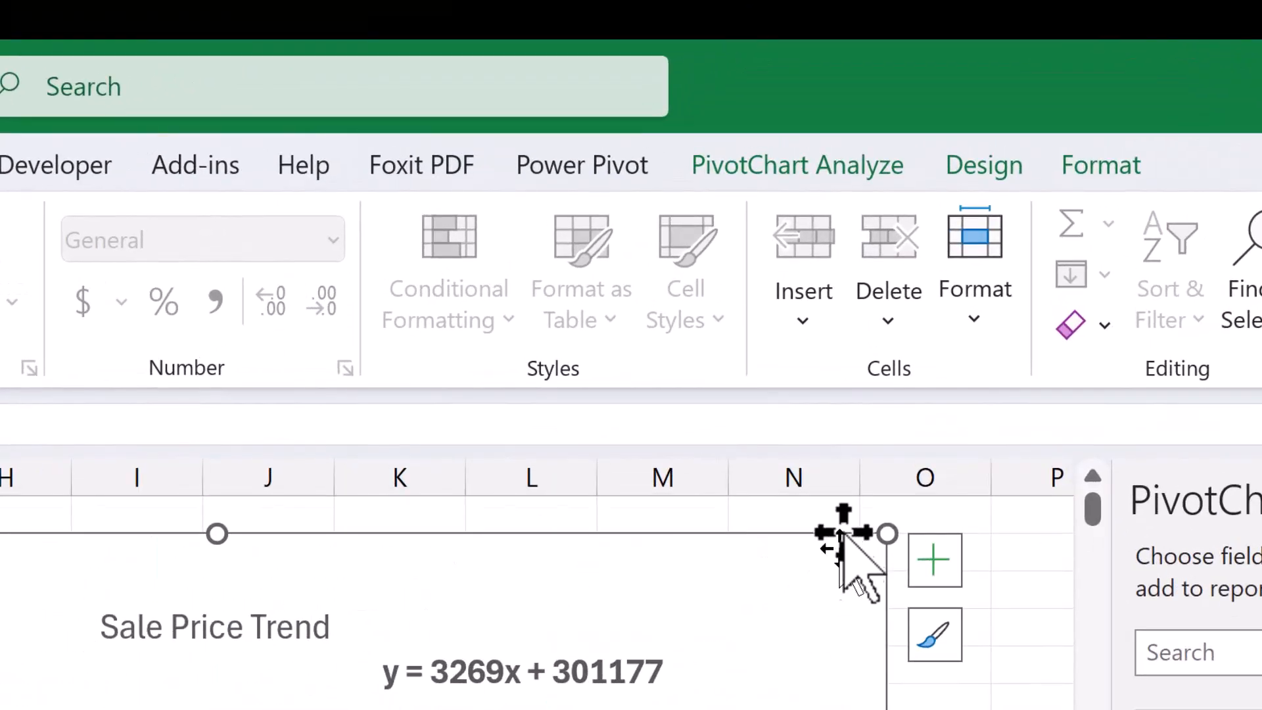
{"action": "left_click", "coordinate": [835, 186]}
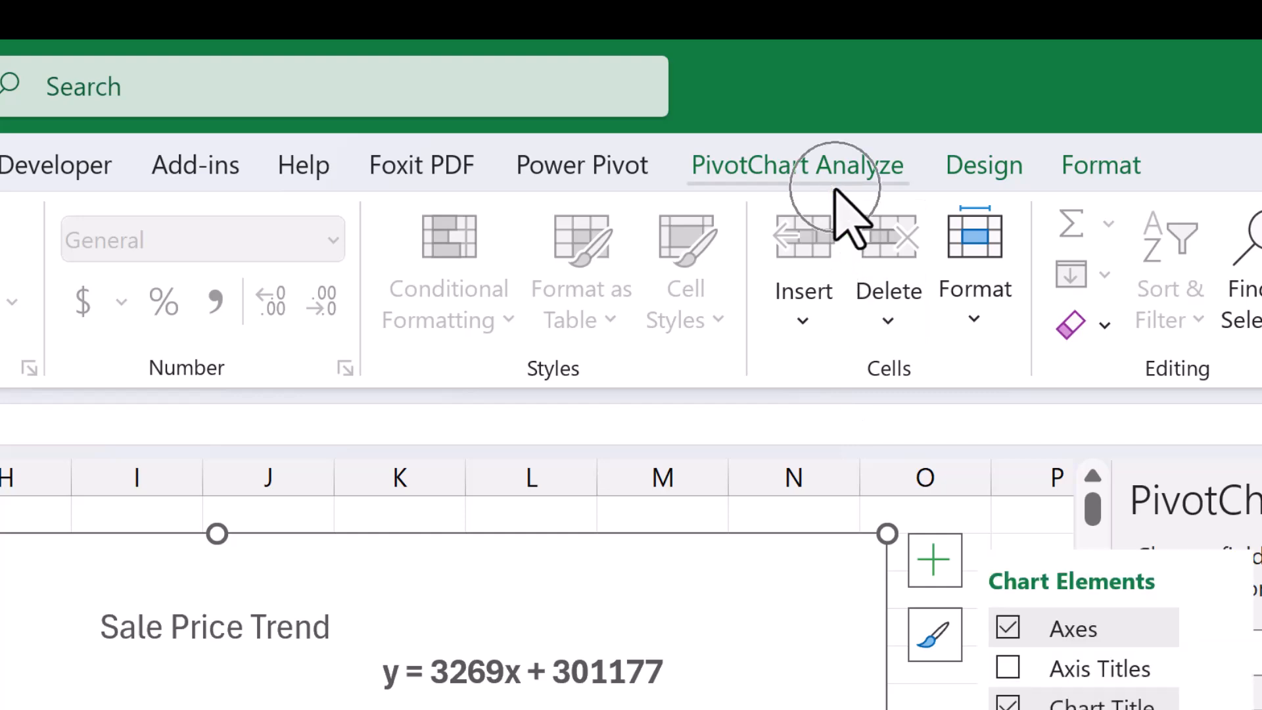
{"action": "left_click", "coordinate": [837, 176]}
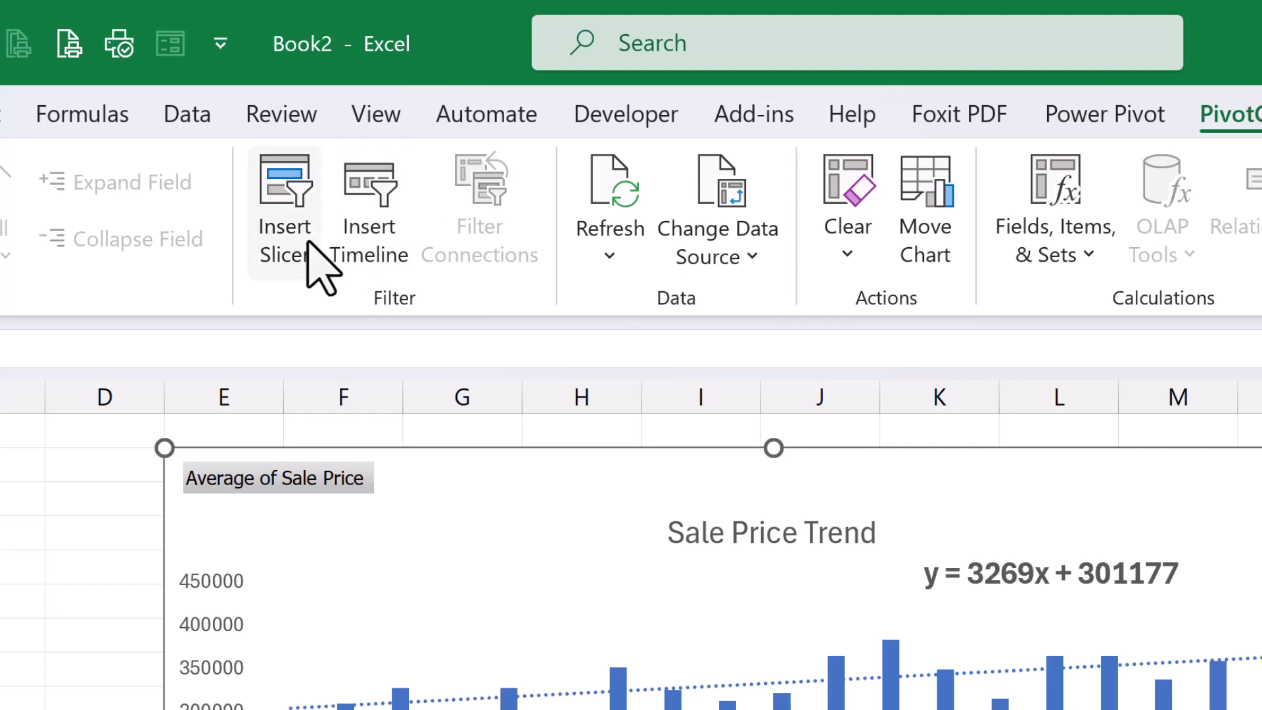
{"action": "left_click", "coordinate": [173, 253]}
{"action": "left_click", "coordinate": [303, 242]}
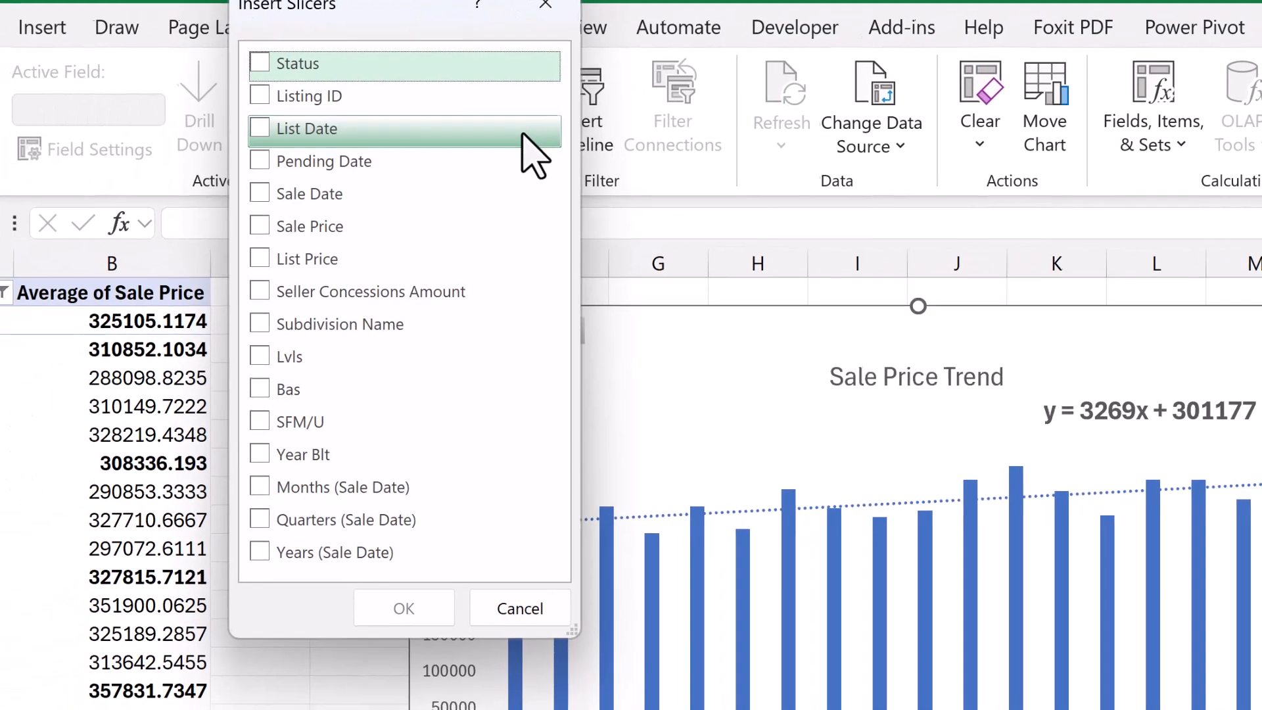
{"action": "left_click", "coordinate": [264, 323]}
{"action": "left_click", "coordinate": [264, 356]}
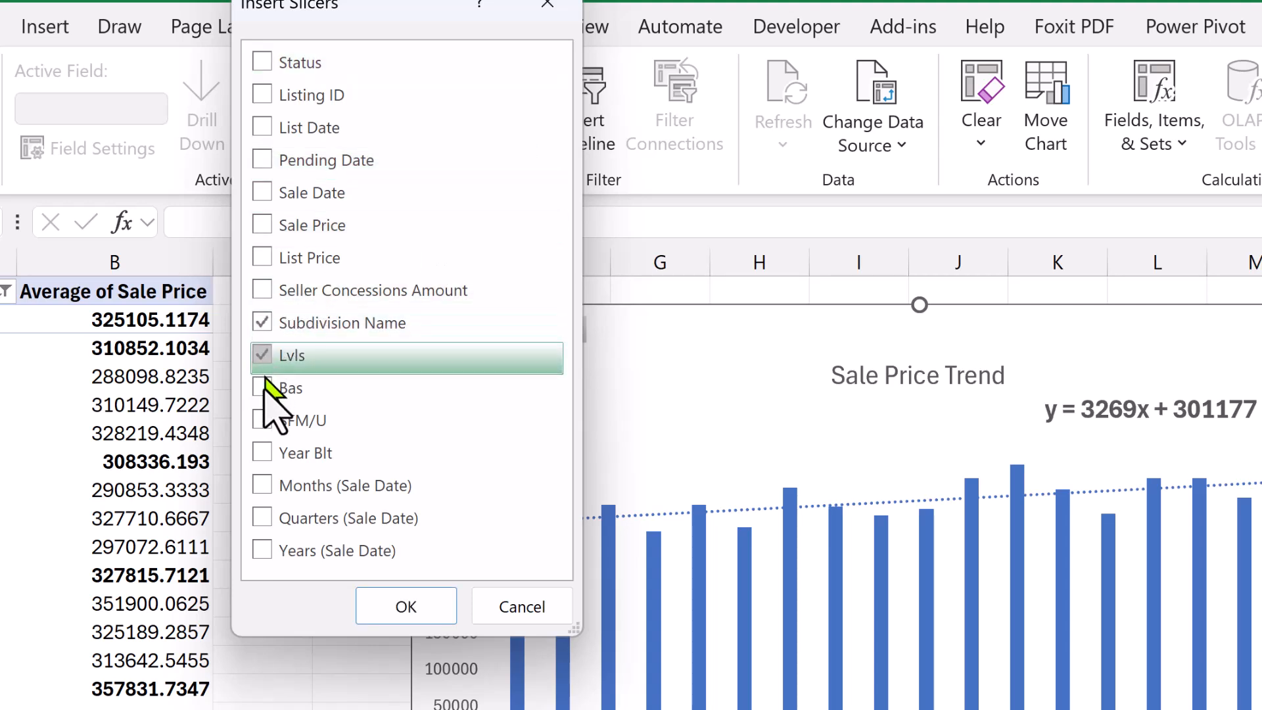
{"action": "left_click", "coordinate": [264, 389]}
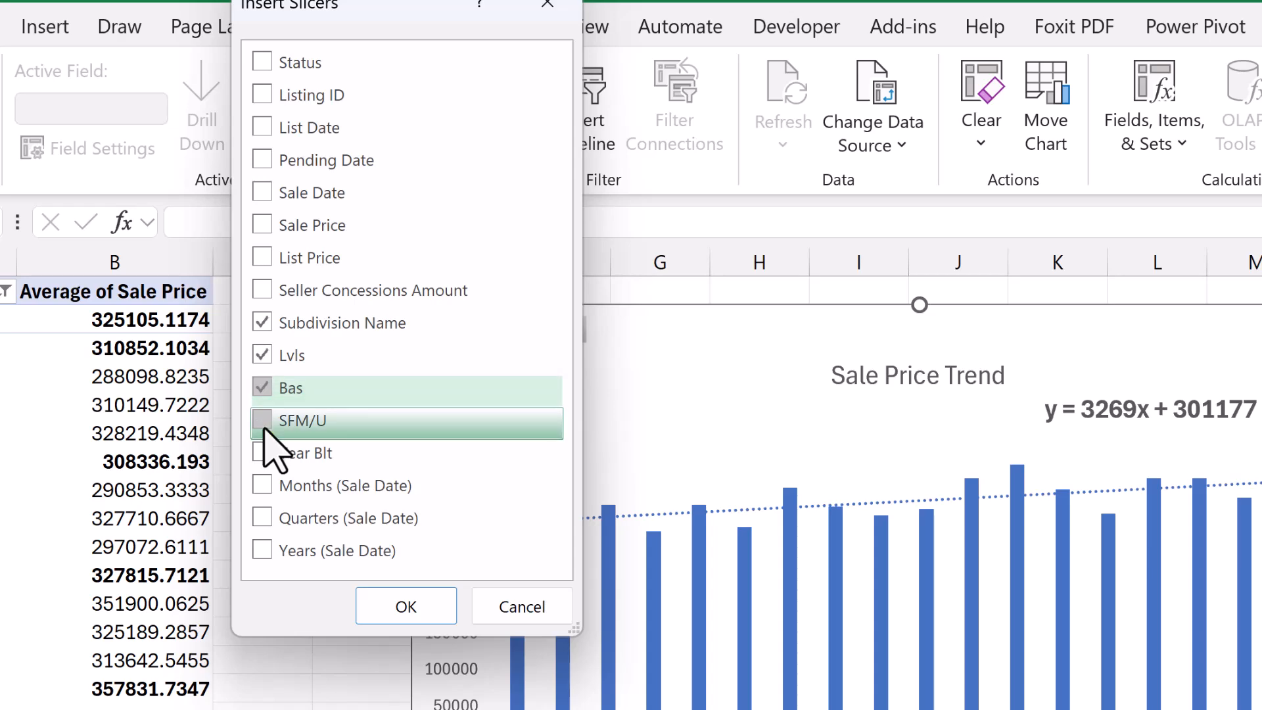
{"action": "left_click", "coordinate": [264, 420]}
{"action": "left_click", "coordinate": [264, 453]}
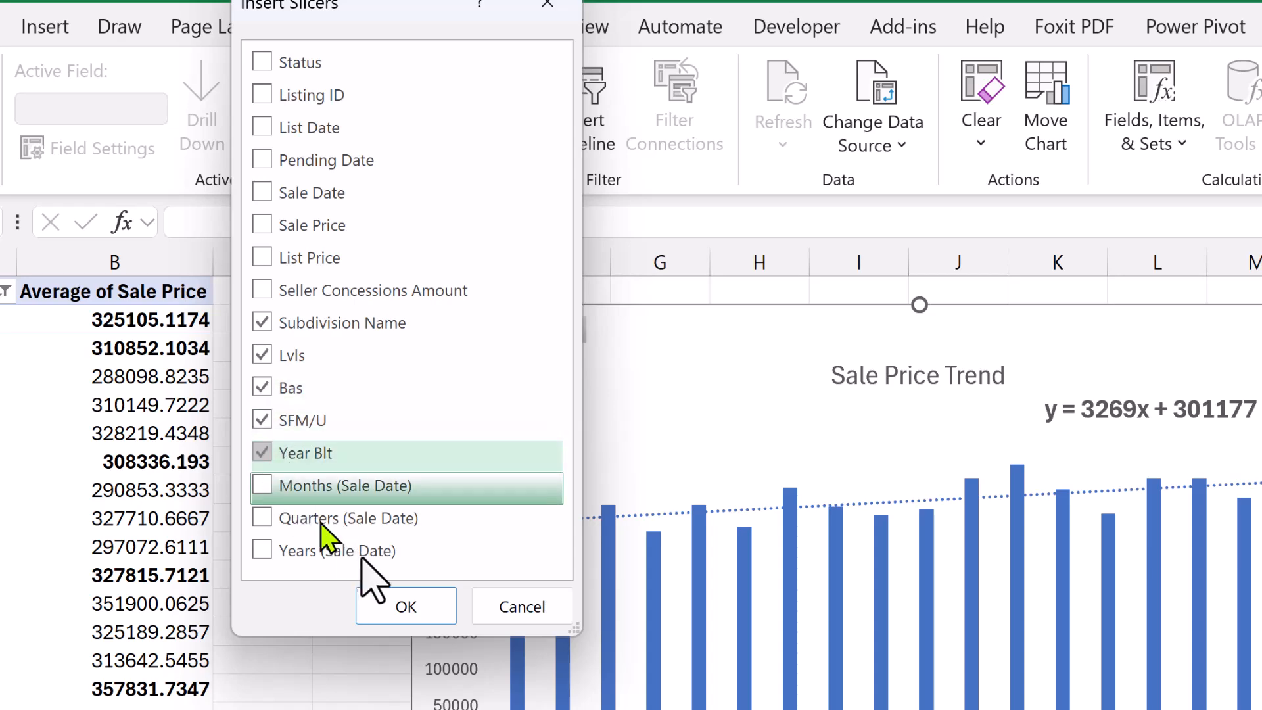
{"action": "left_click", "coordinate": [402, 601]}
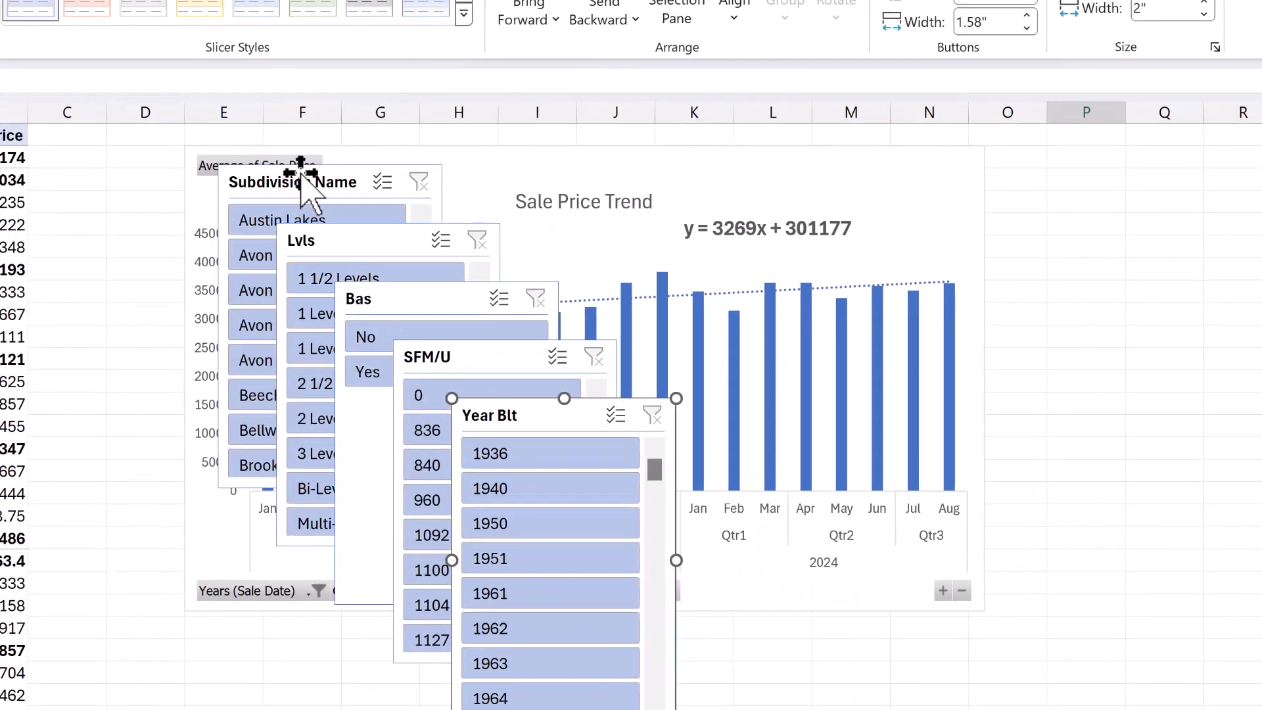
Step: Place the Subdivision Name and Lvls slicers side by side, from about column O to column T, clear of the chart
{"action": "left_click_drag", "start_coordinate": [350, 212], "coordinate": [996, 238]}
{"action": "left_click_drag", "start_coordinate": [924, 209], "coordinate": [1073, 164]}
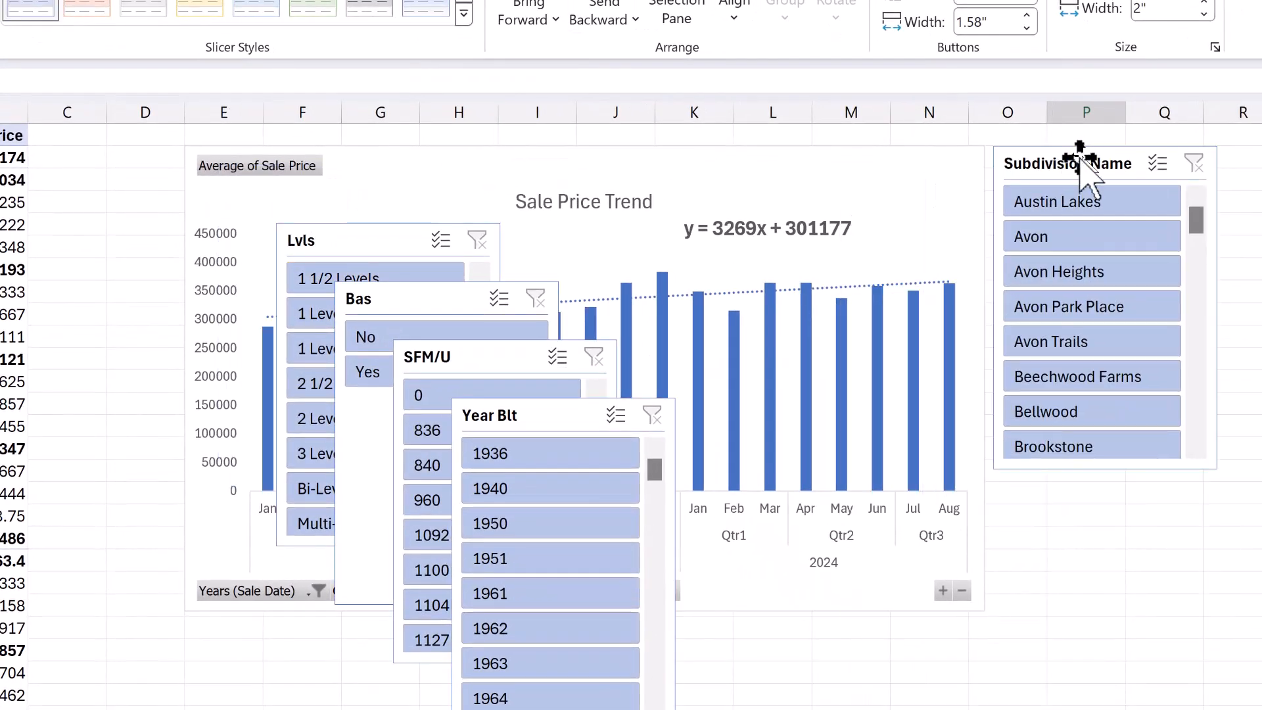
{"action": "left_click_drag", "start_coordinate": [370, 238], "coordinate": [1261, 240]}
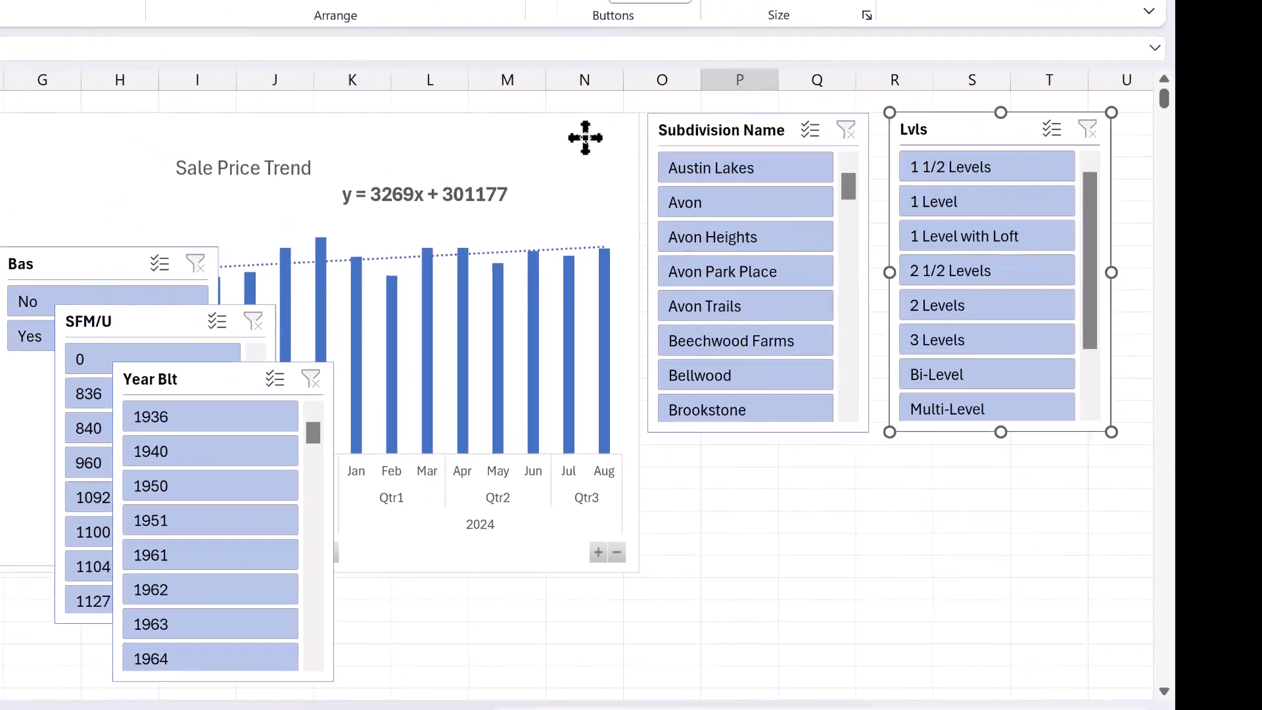
Step: Shift the chart to end at about column J, and arrange Bas beside Subdivision Name with SFM/U and Year Blt in a row below
{"action": "left_click_drag", "start_coordinate": [930, 170], "coordinate": [586, 163]}
{"action": "left_click", "coordinate": [190, 125]}
{"action": "left_click_drag", "start_coordinate": [29, 256], "coordinate": [442, 124]}
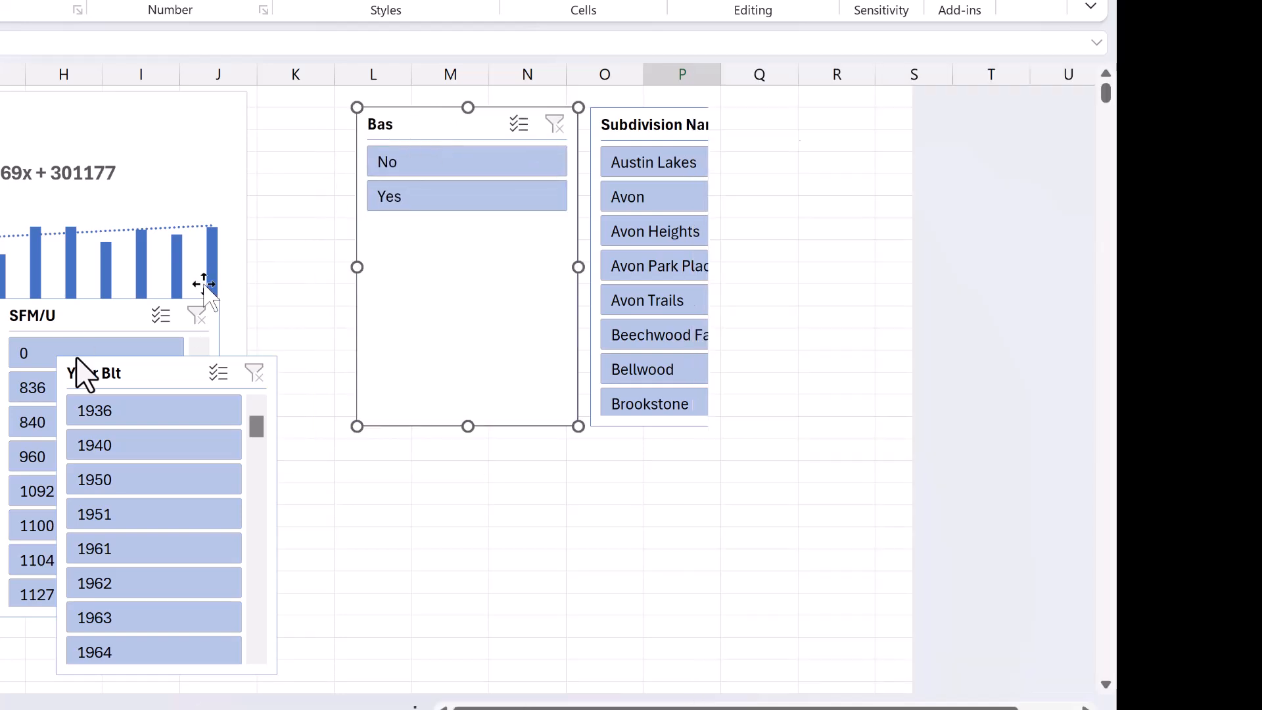
{"action": "left_click_drag", "start_coordinate": [99, 327], "coordinate": [523, 449]}
{"action": "left_click_drag", "start_coordinate": [153, 379], "coordinate": [810, 452]}
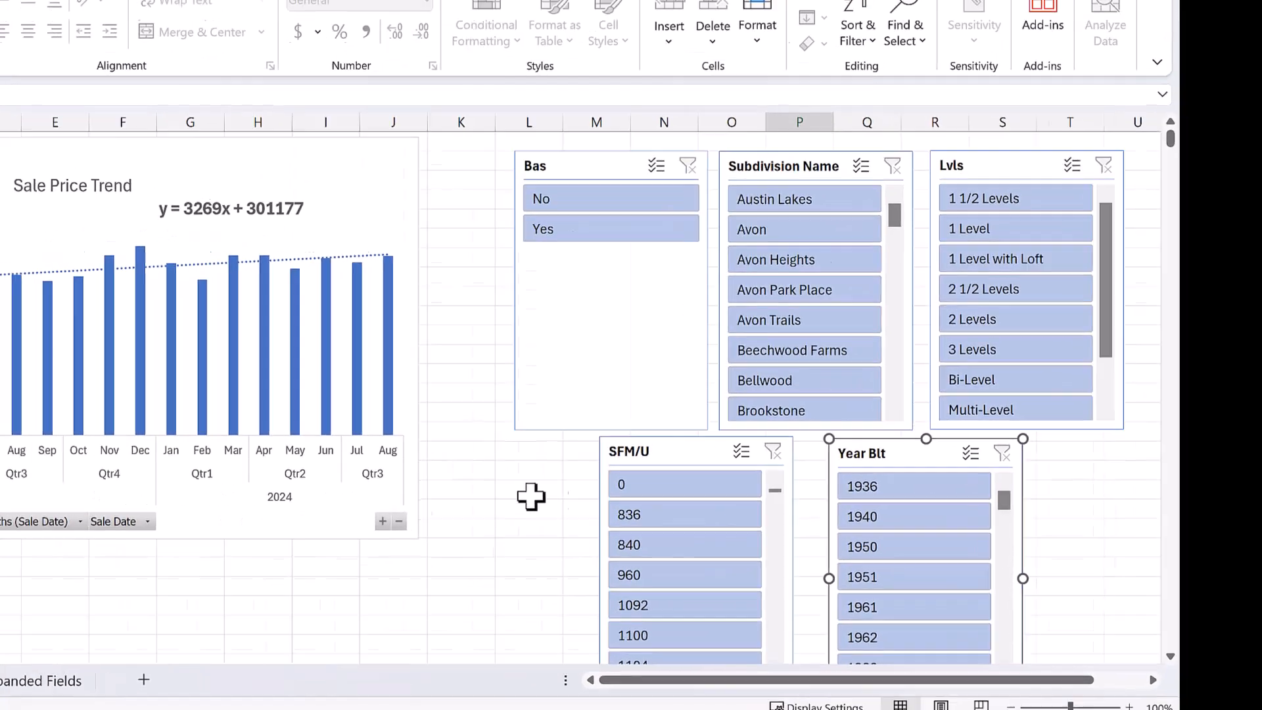
{"action": "left_click", "coordinate": [375, 501]}
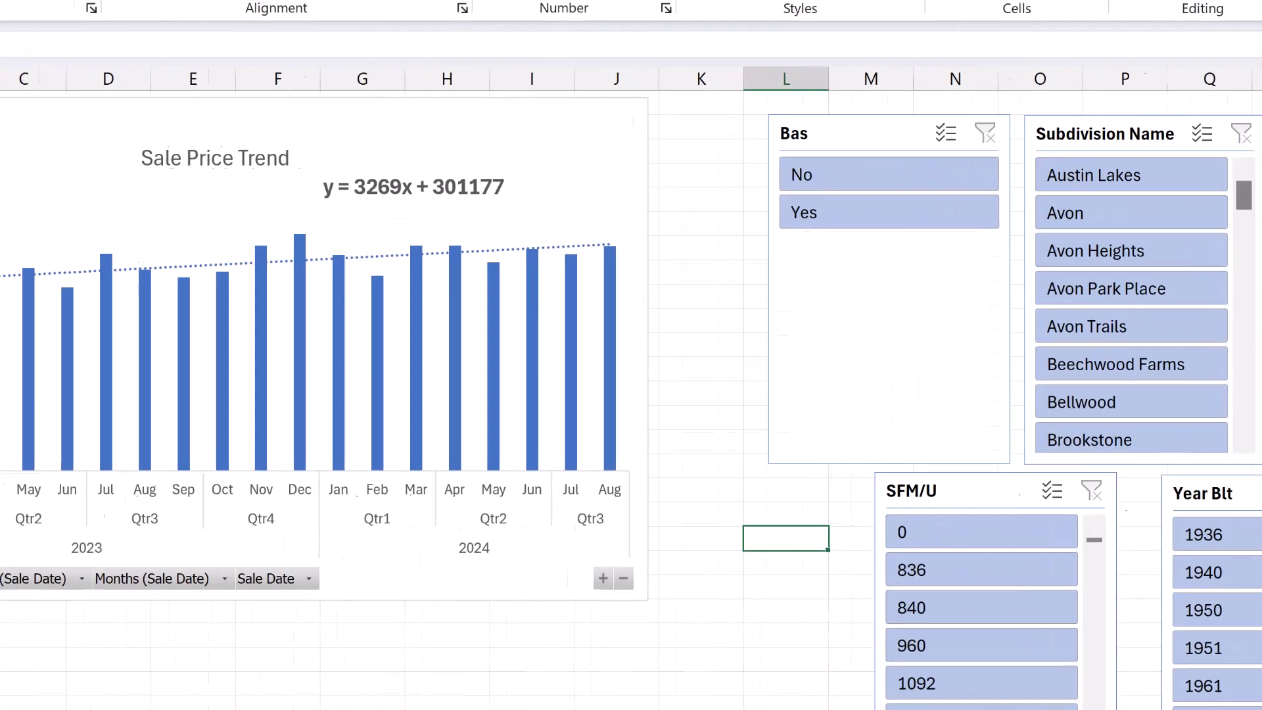
Step: Filter the chart with the slicers to Lvls 1 Level, Bas No and Year Blt 1990 through 1999
{"action": "left_click", "coordinate": [893, 155]}
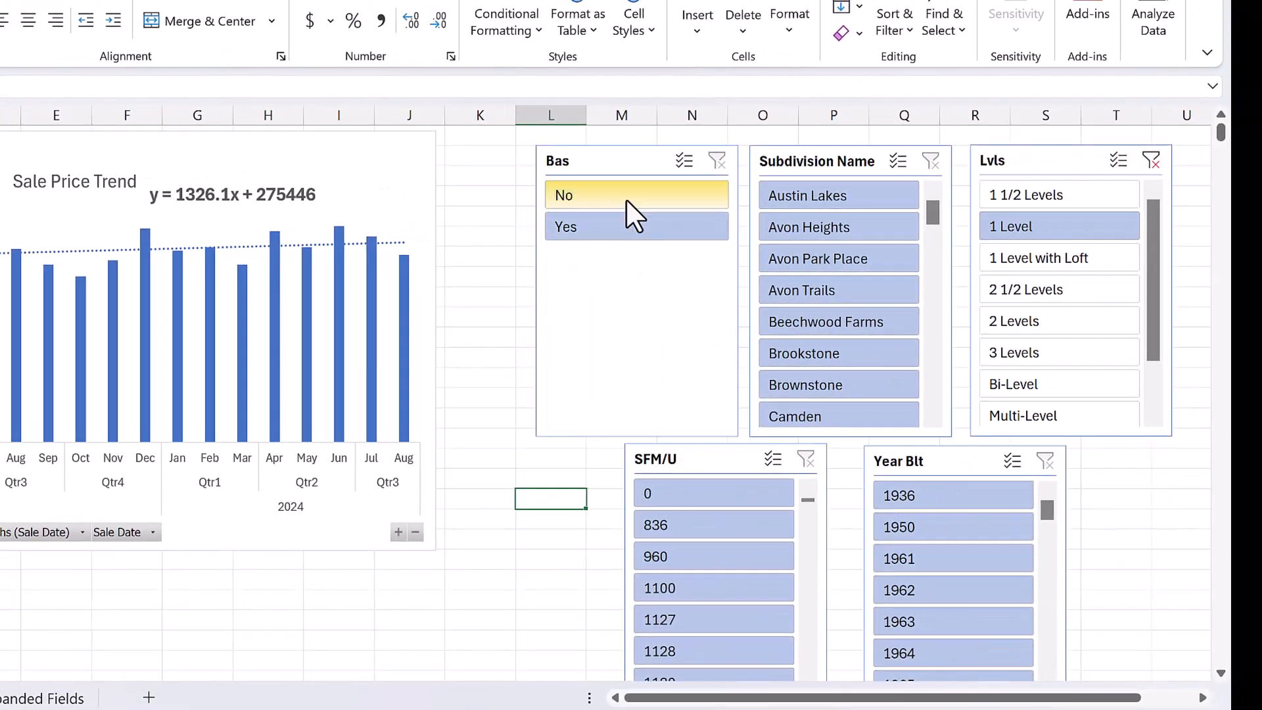
{"action": "left_click", "coordinate": [626, 195]}
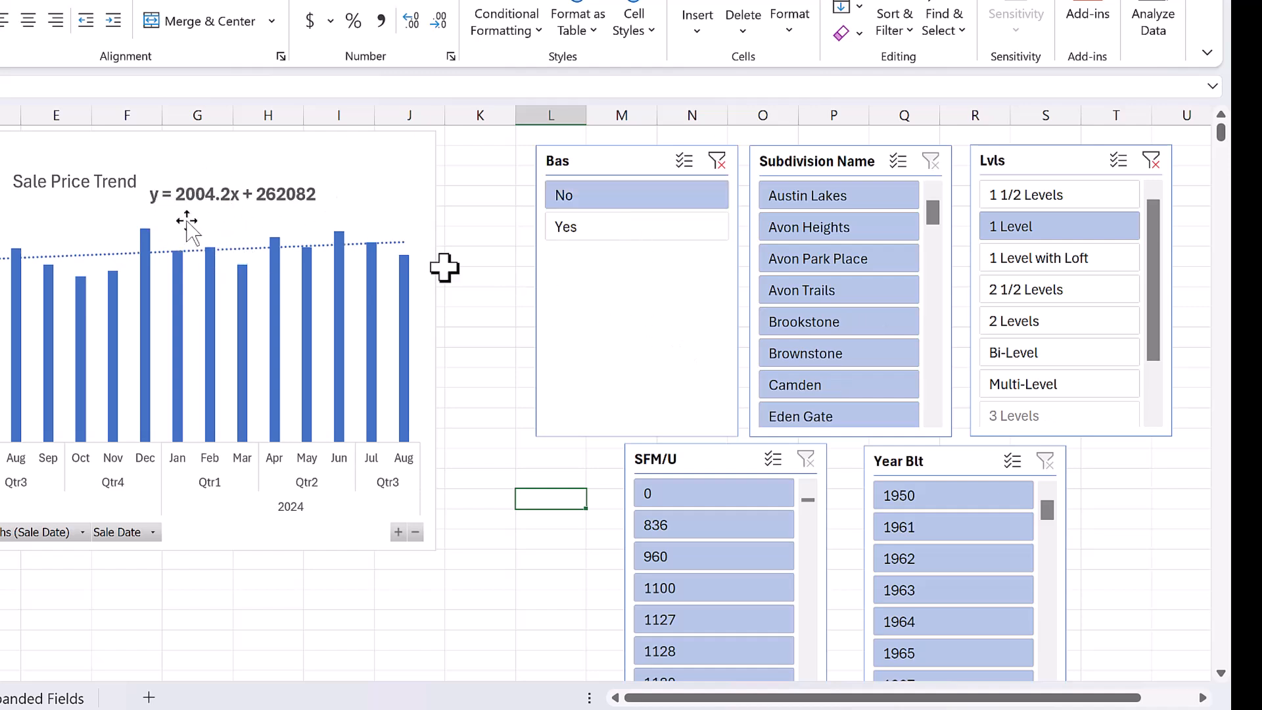
{"action": "scroll", "coordinate": [1047, 621], "scroll_direction": "down", "scroll_amount": 5}
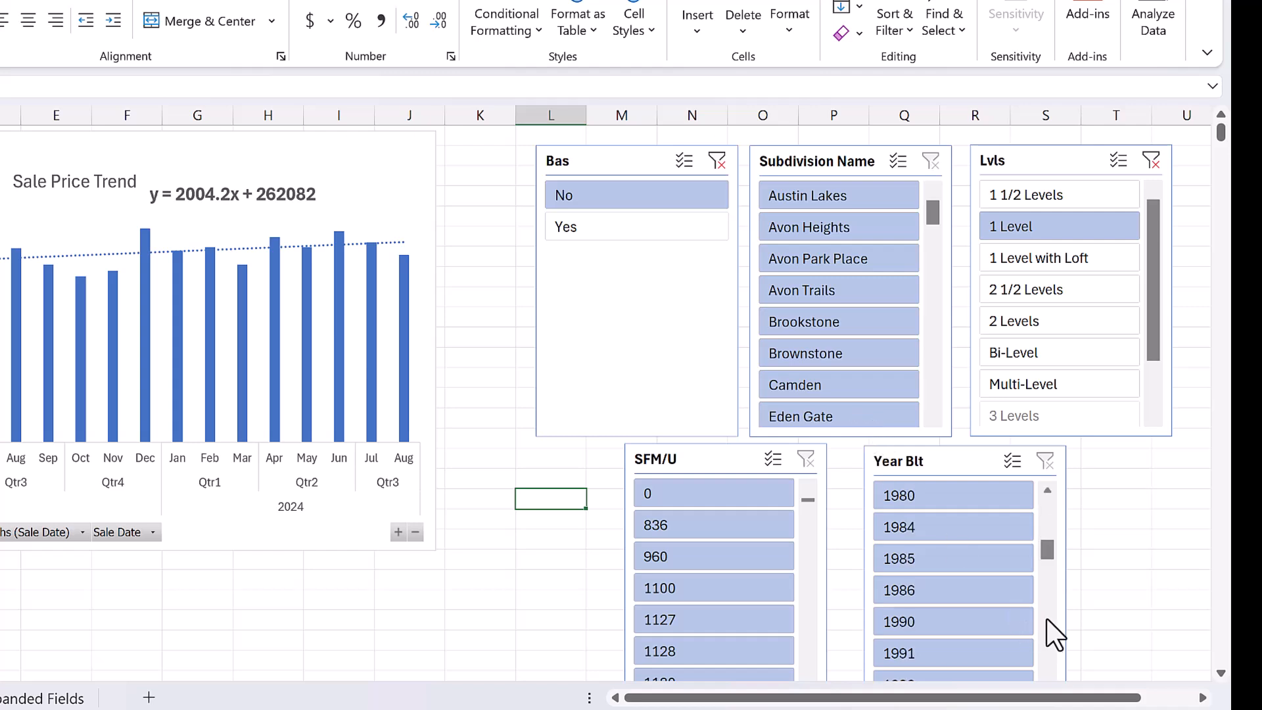
{"action": "left_click", "coordinate": [984, 632]}
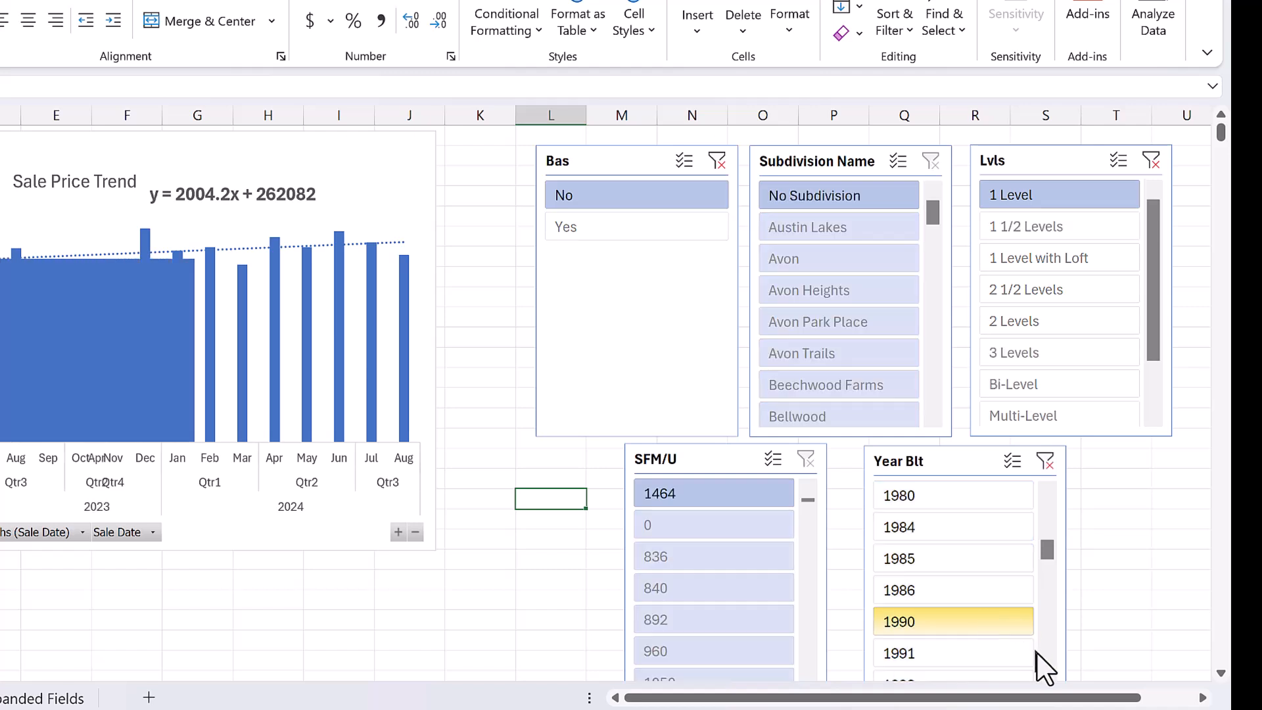
{"action": "scroll", "coordinate": [1048, 657], "scroll_direction": "down", "scroll_amount": 2}
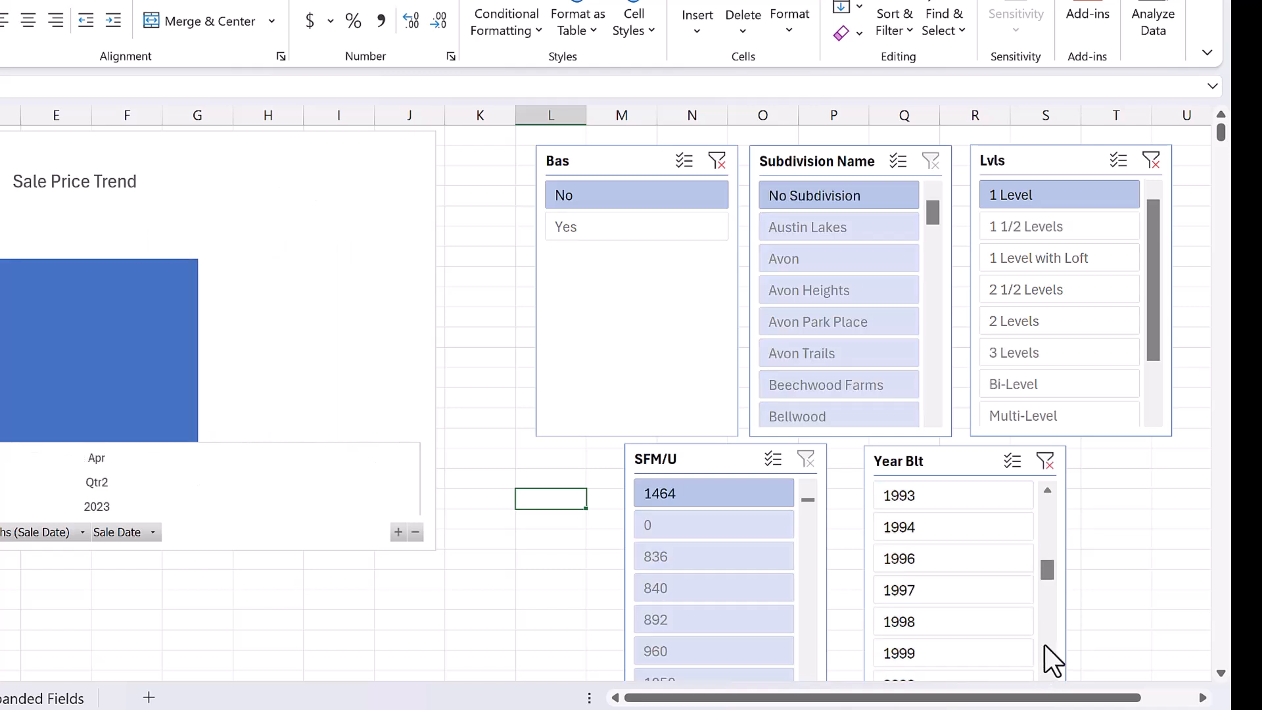
{"action": "left_click", "coordinate": [972, 641], "text": "shift"}
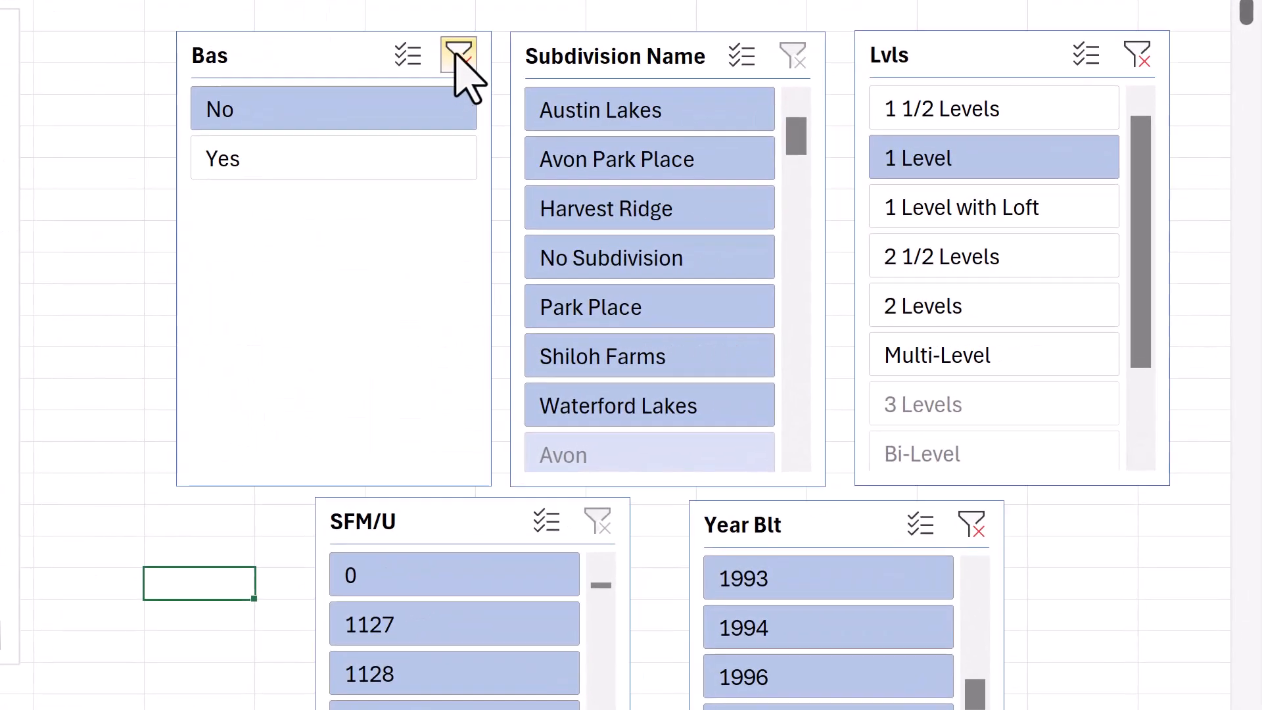
Step: Clear the Bas, Year Blt and Lvls slicer filters, and filter Subdivision Name to Austin Lakes
{"action": "left_click", "coordinate": [458, 57]}
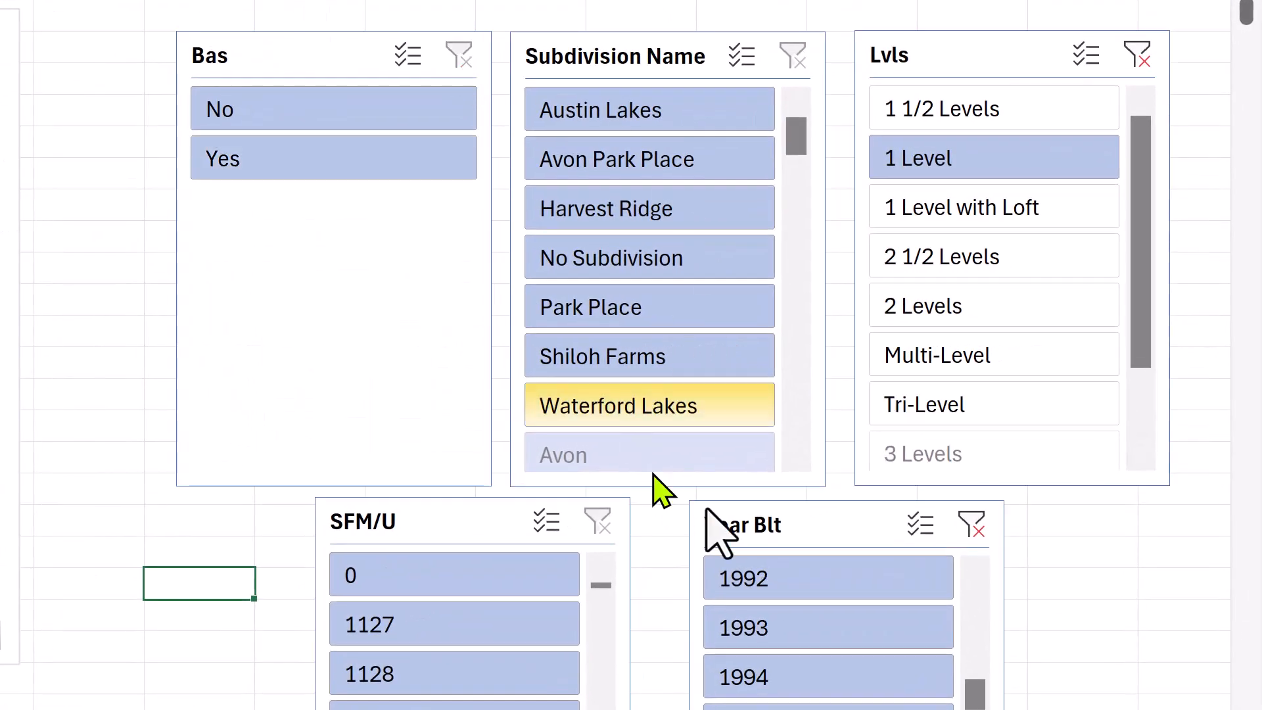
{"action": "left_click", "coordinate": [971, 524]}
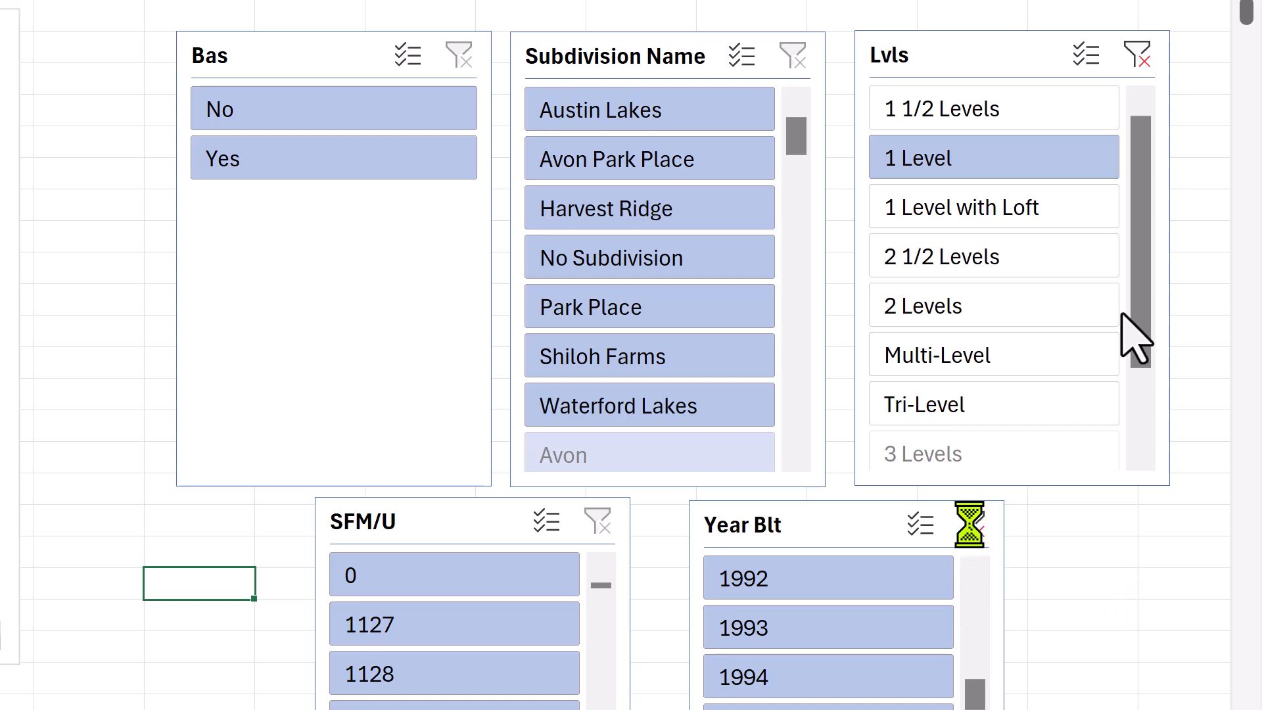
{"action": "left_click", "coordinate": [1141, 60]}
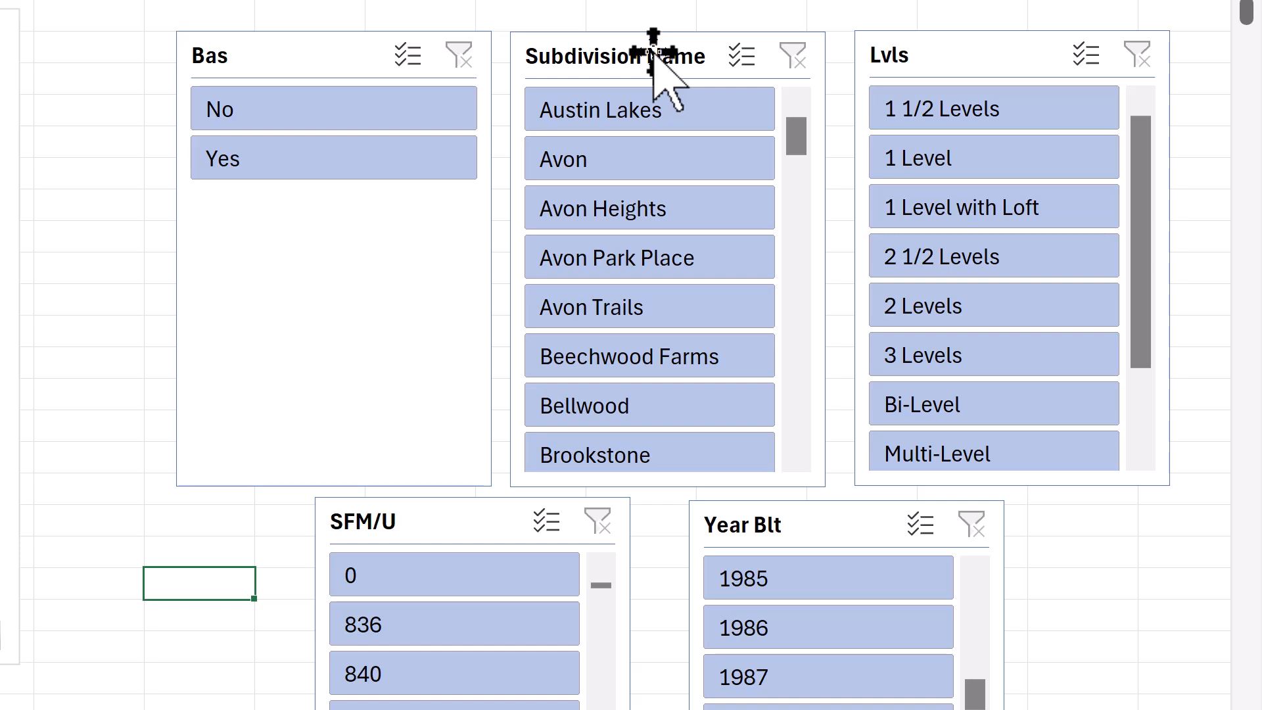
{"action": "left_click", "coordinate": [648, 124]}
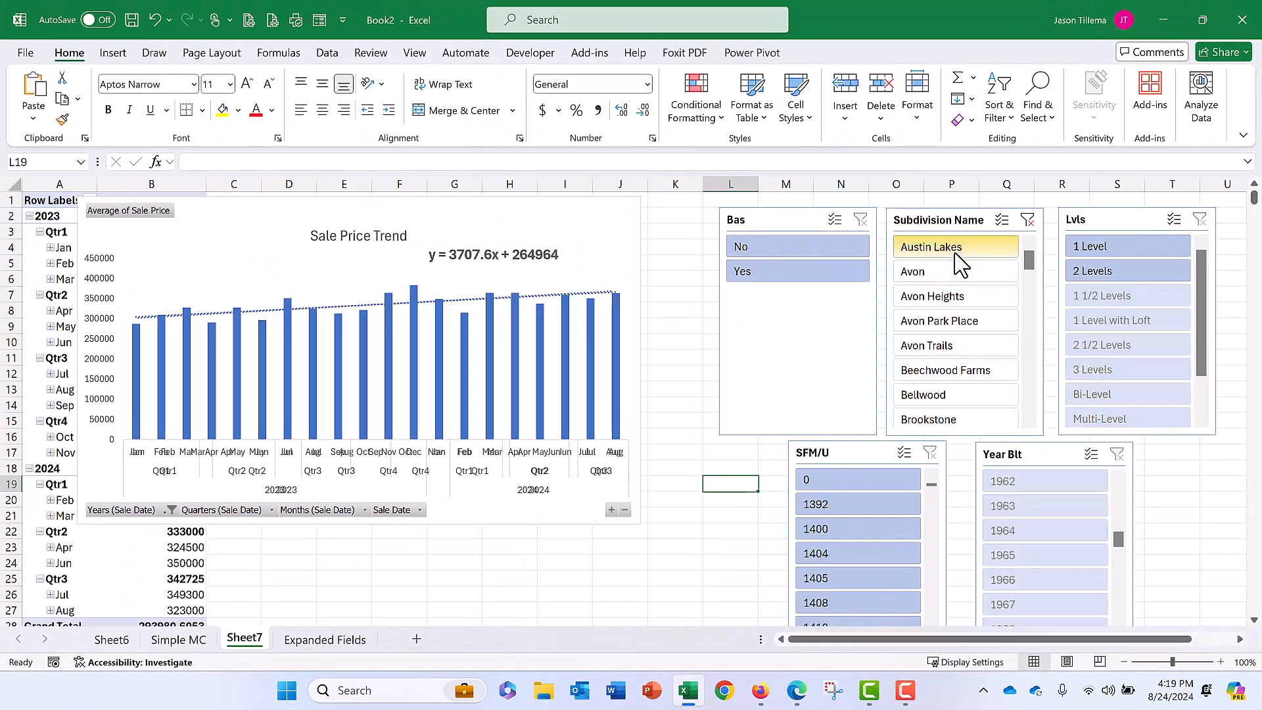